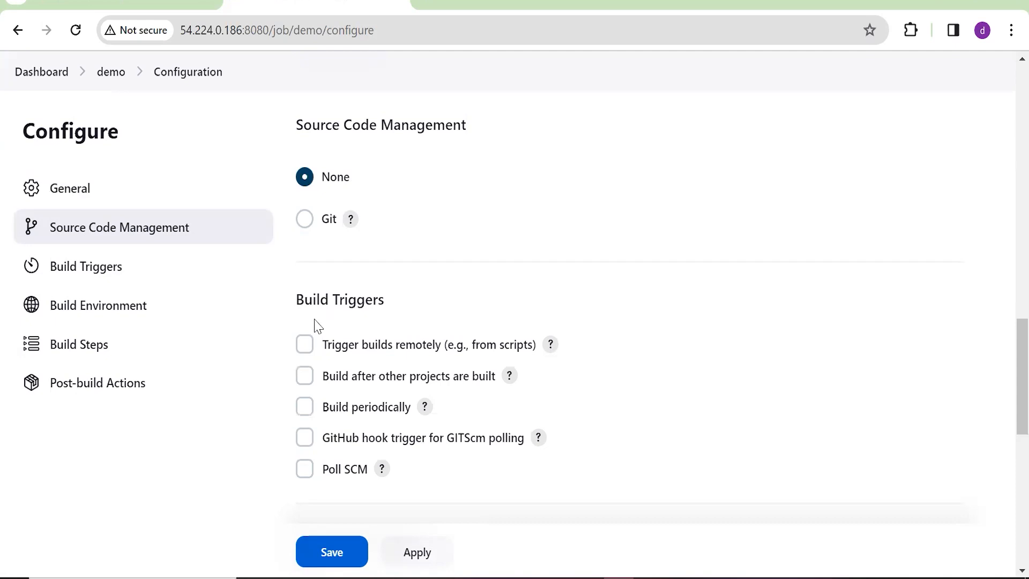
Switch the demo job's source code management to Git and inspect the empty URL and credentials fields
click(304, 220)
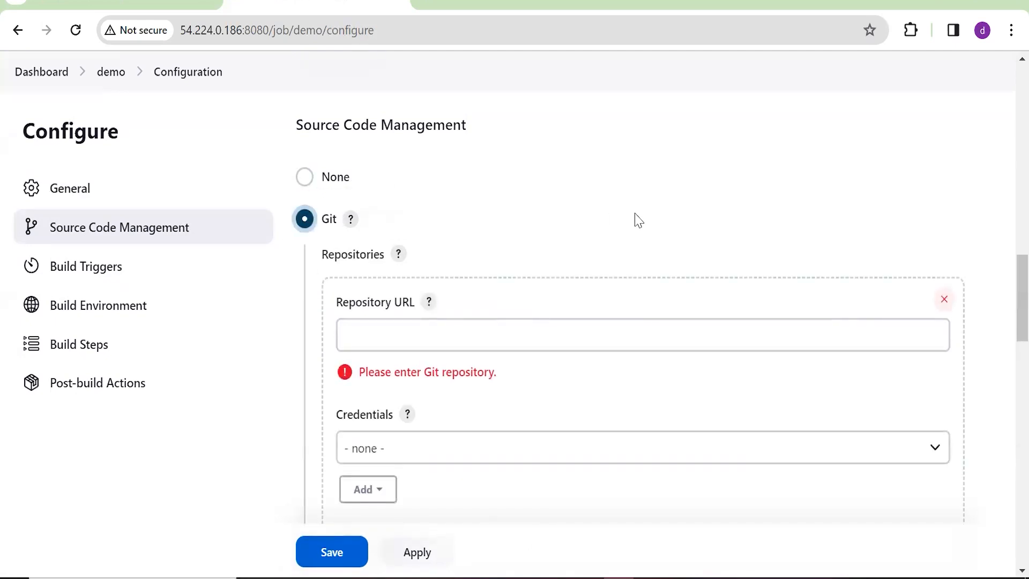
scroll(536, 241, down, 2)
click(470, 227)
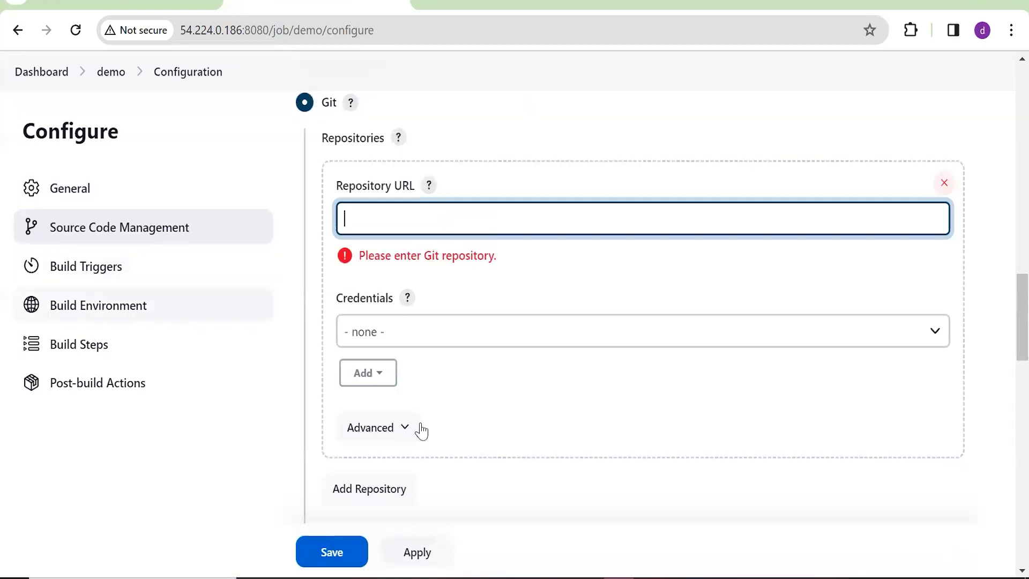
click(584, 331)
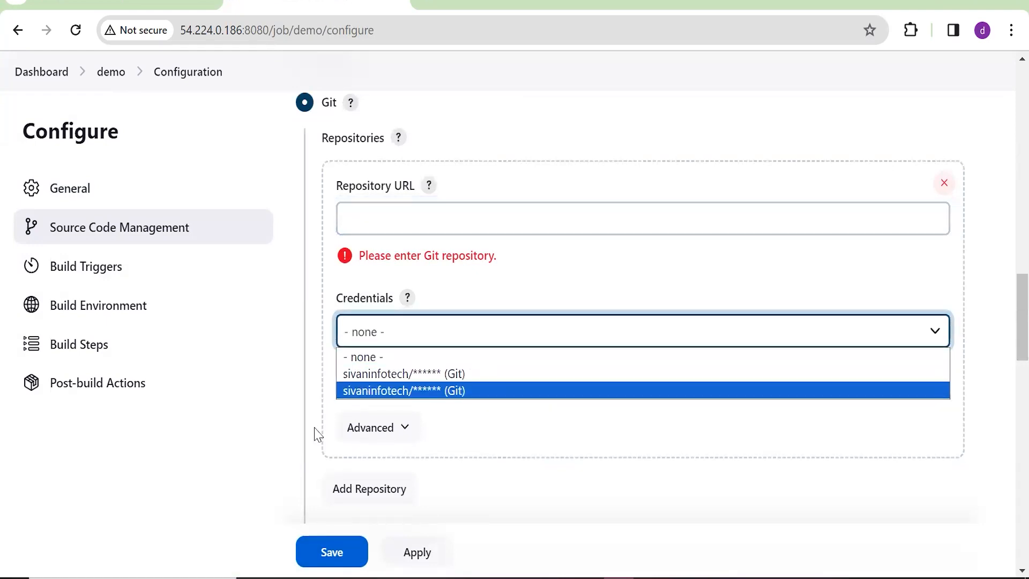
Scroll back to the top of the demo configuration and head to the Dashboard
scroll(300, 268, up, 2)
scroll(294, 143, up, 15)
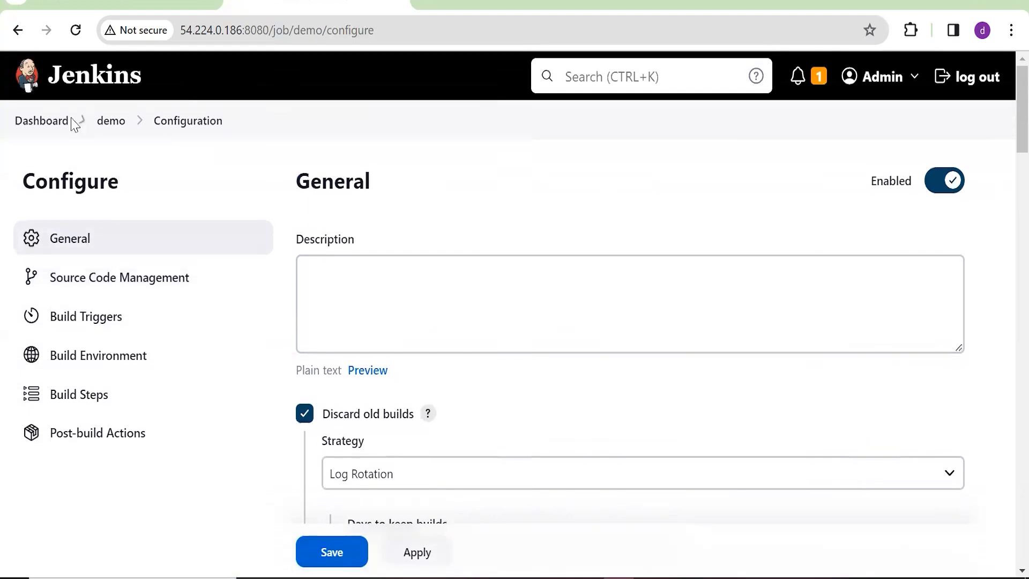
click(58, 131)
Leave the demo job without saving and open the jenkins job's configuration
click(582, 142)
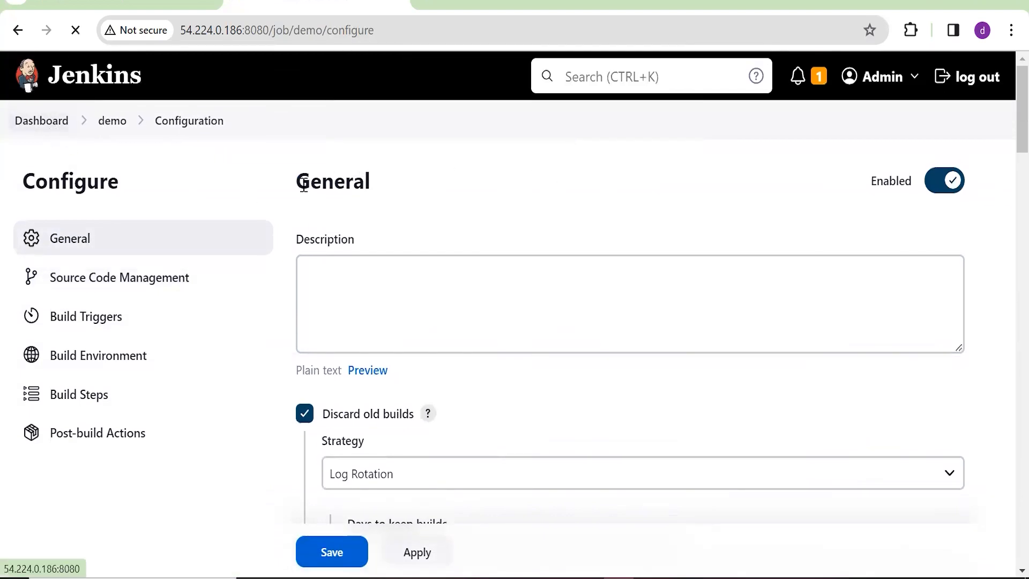
scroll(467, 409, down, 1)
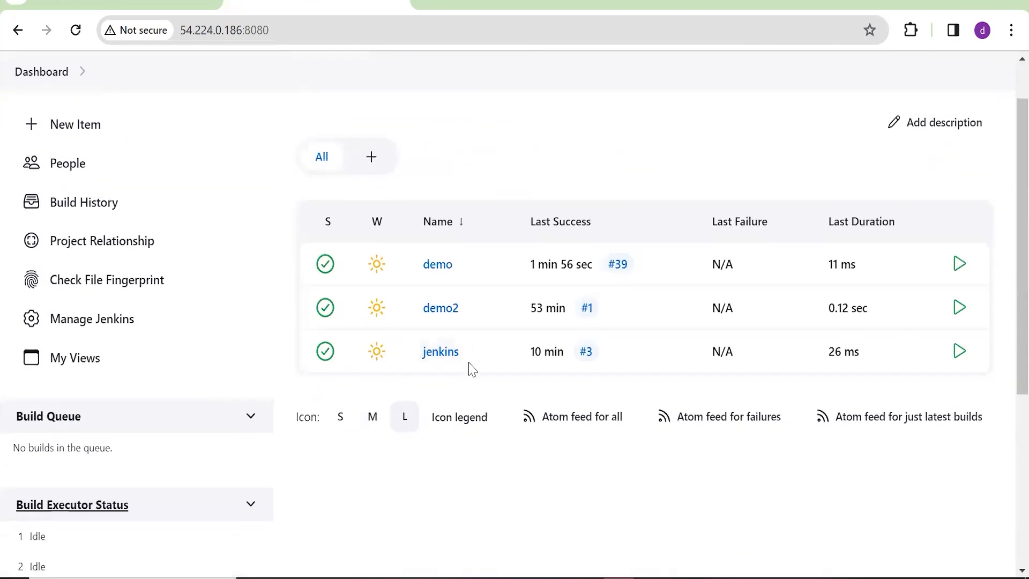
click(428, 353)
click(68, 345)
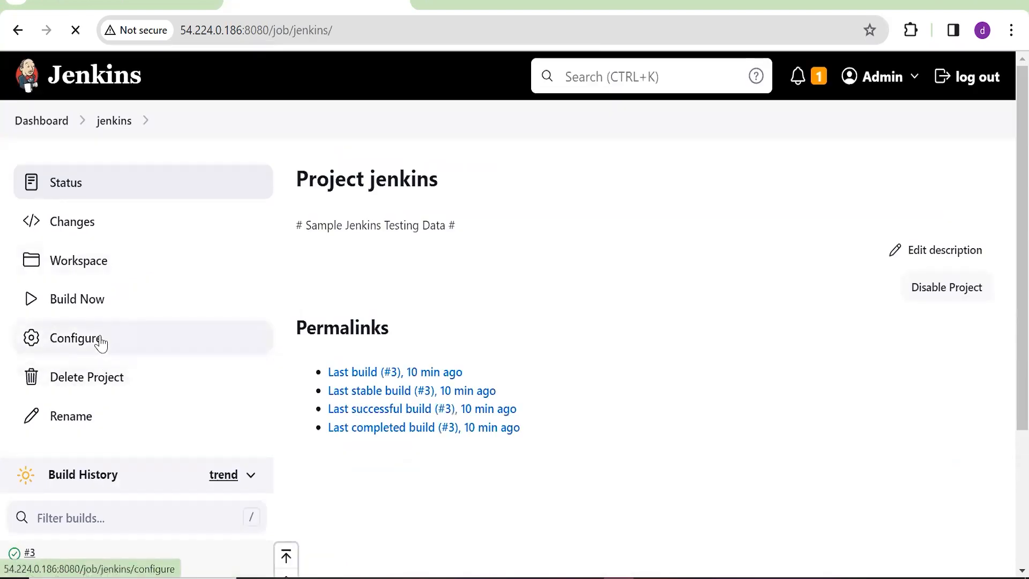
Select Git as the jenkins job's source code management, then go to the GitHub tab
scroll(315, 338, down, 10)
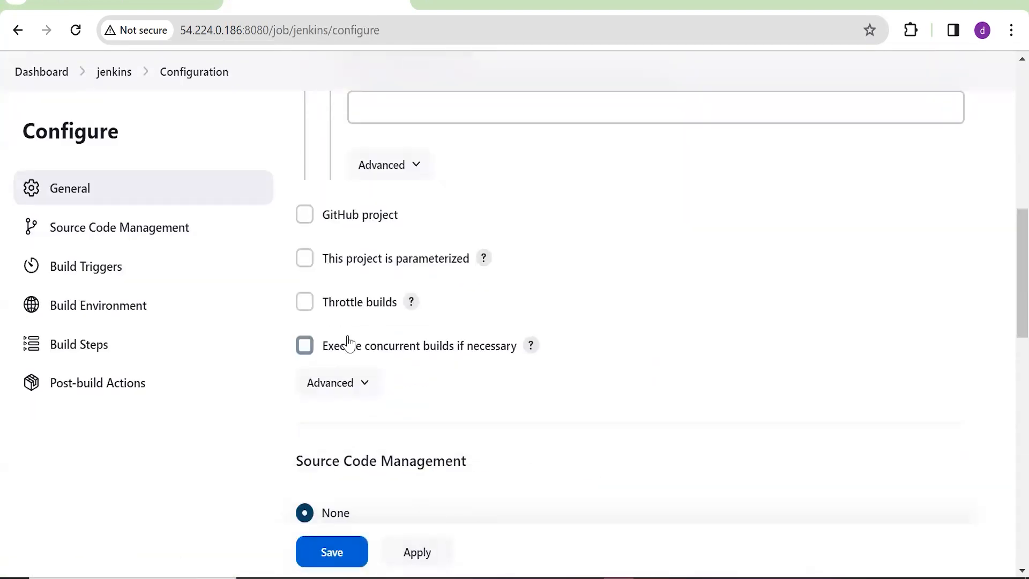
scroll(388, 320, down, 5)
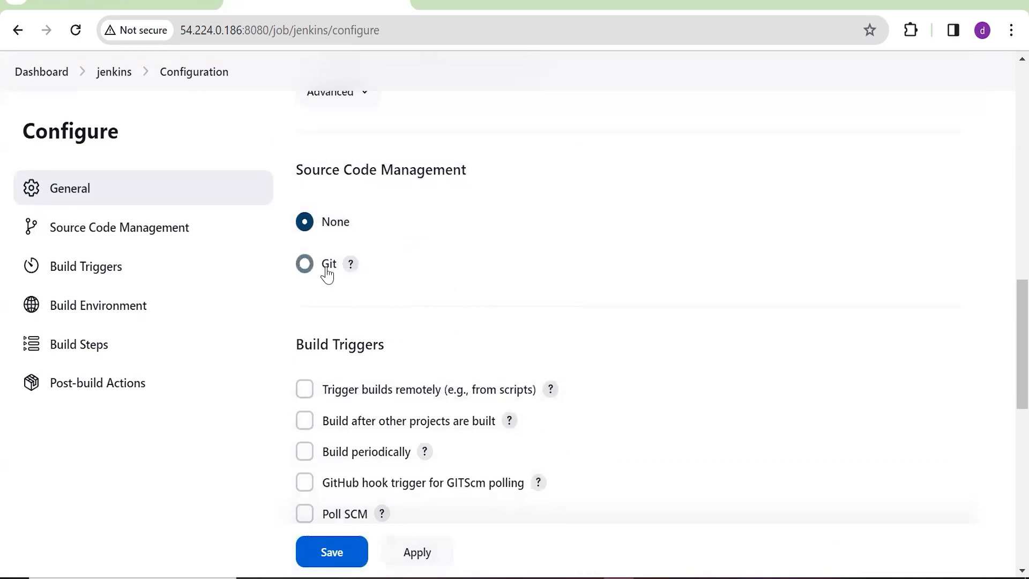
scroll(212, 262, down, 1)
click(167, 241)
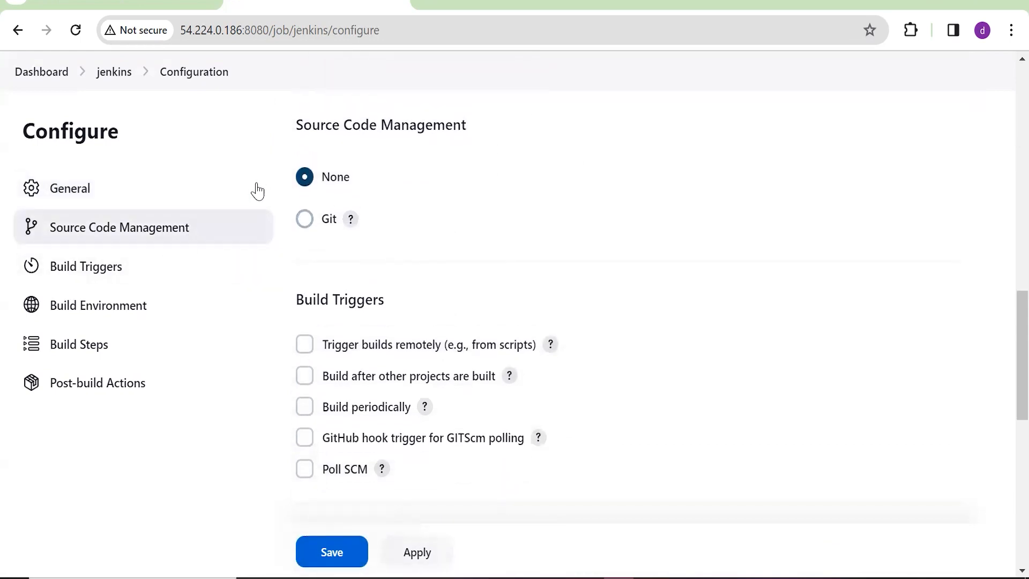
click(302, 224)
click(524, 335)
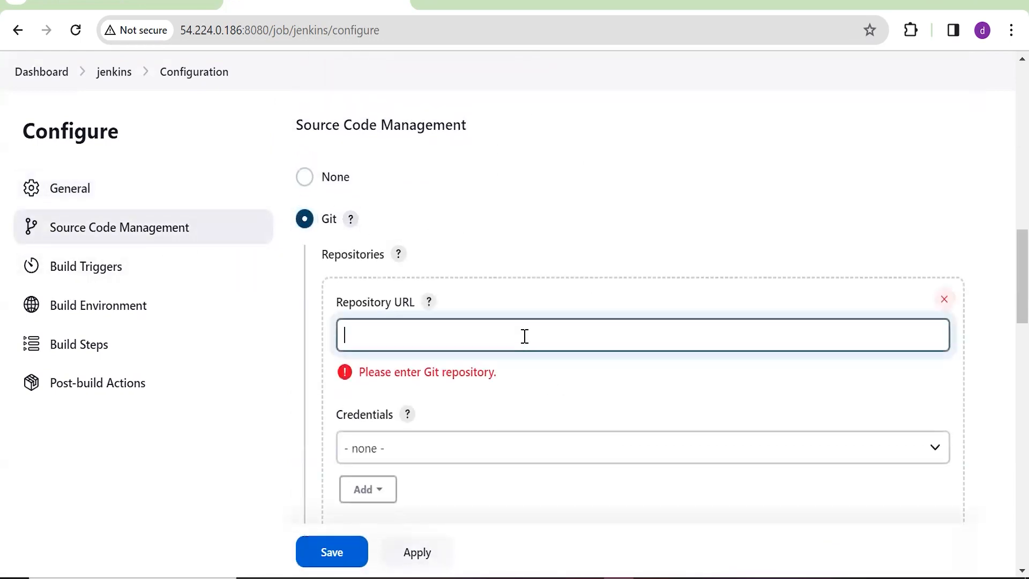
click(431, 1)
Paste the GitHub repo's HTTPS clone URL into Repository URL and choose the stored credential
text(g)
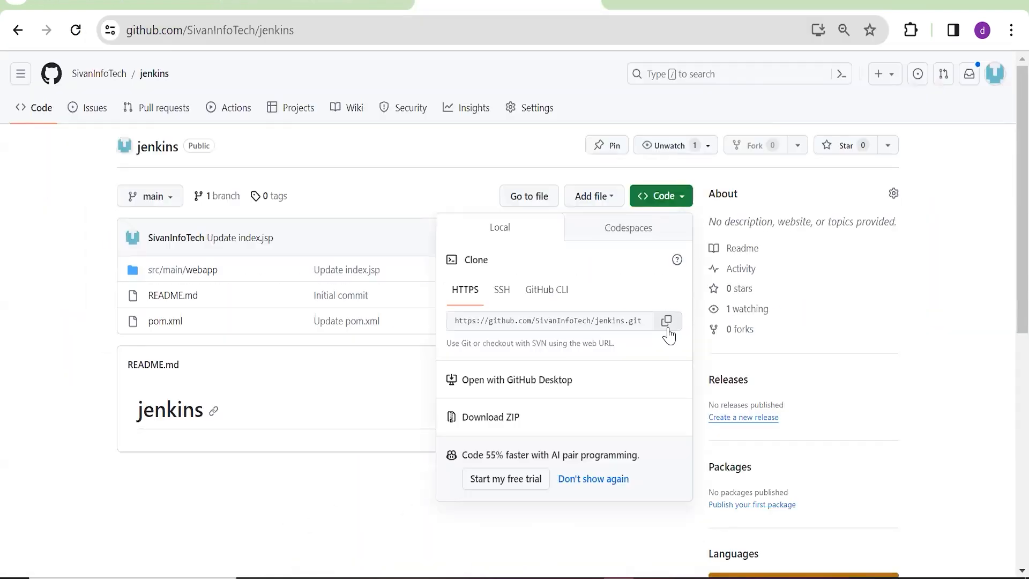
click(666, 321)
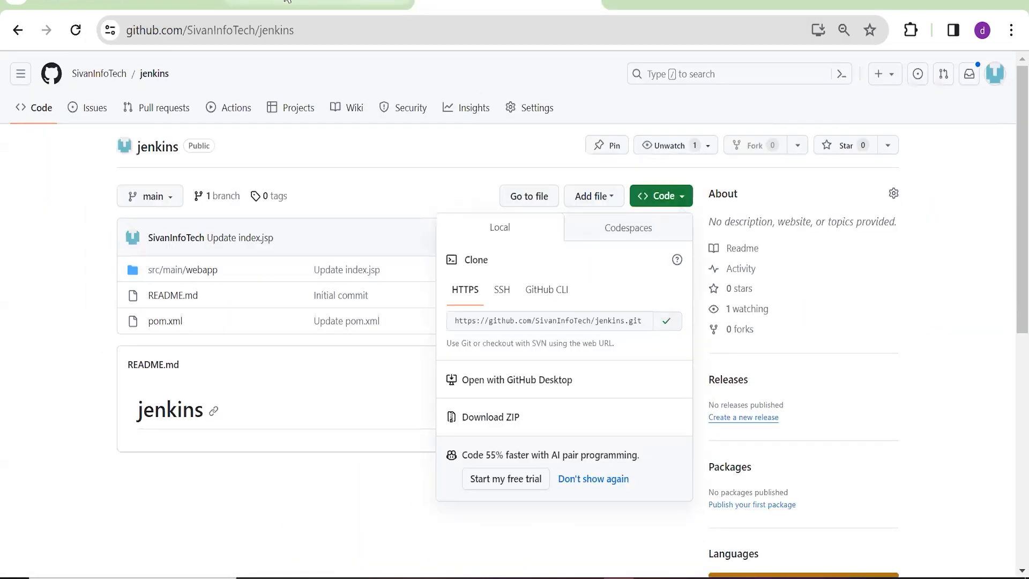
click(316, 3)
text(https://github.com/SivanInfoTech/jenkins.git)
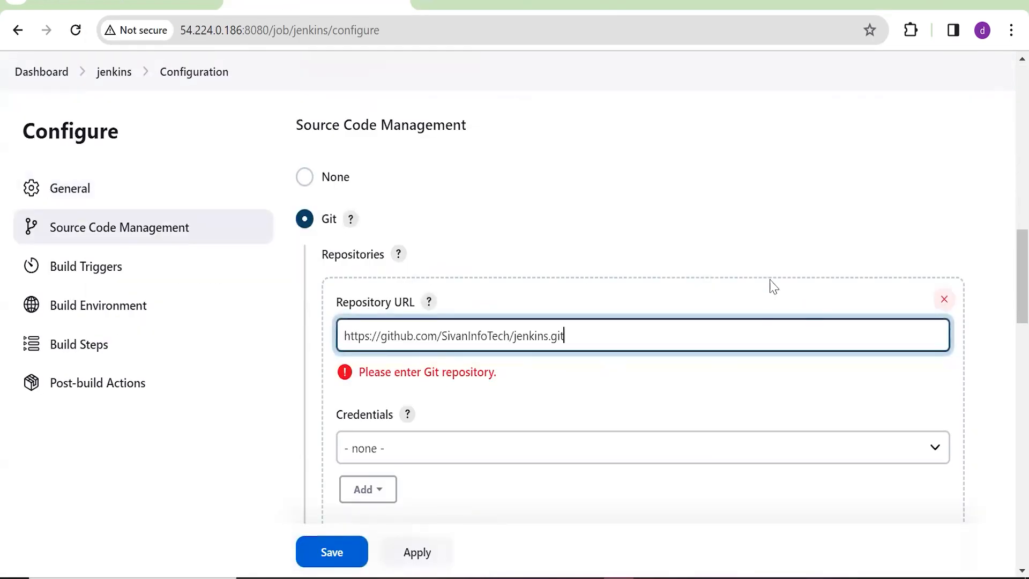
scroll(770, 284, down, 2)
click(545, 308)
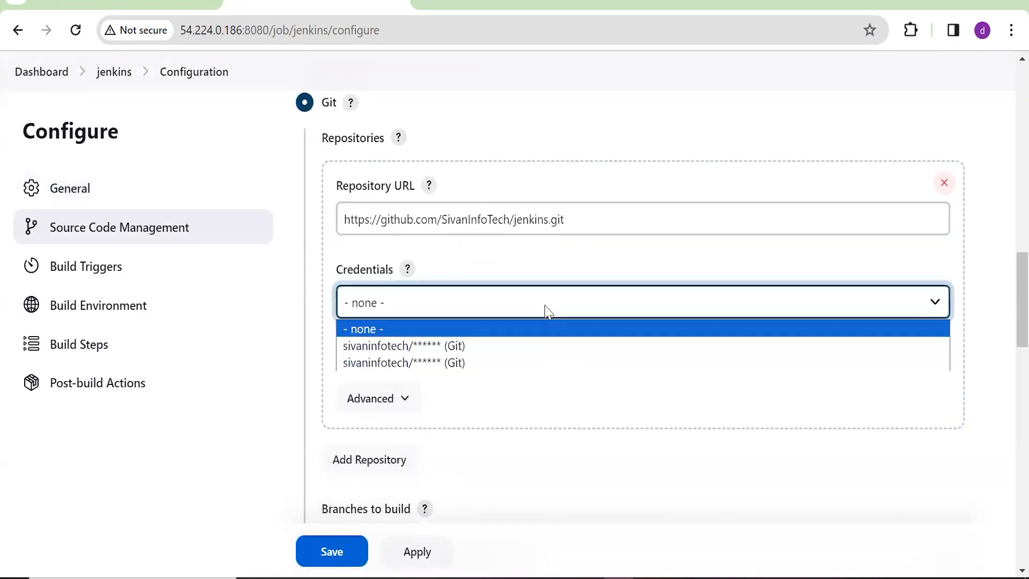
click(522, 345)
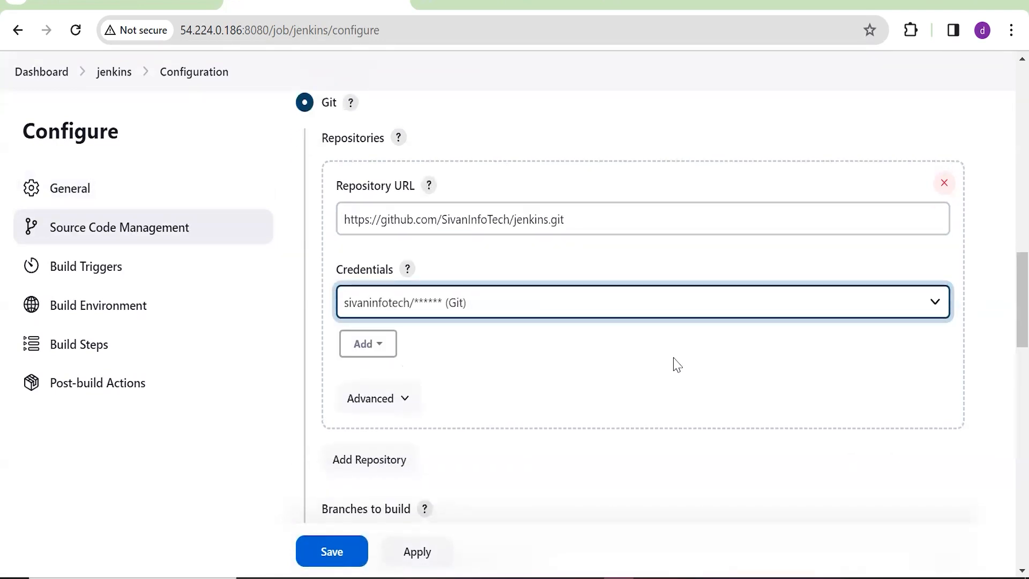
Change the Branch Specifier to */main
scroll(678, 363, down, 3)
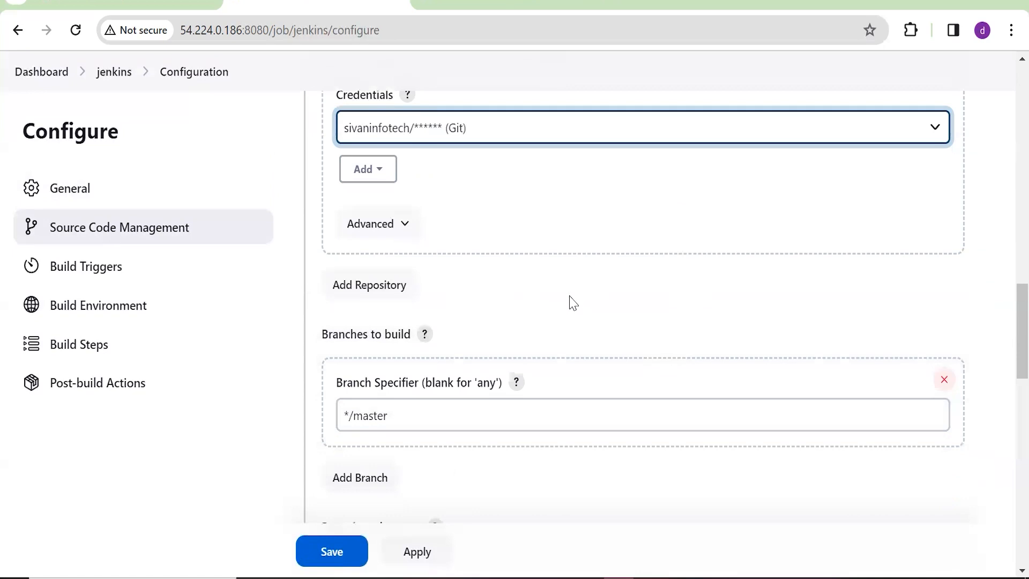
scroll(570, 301, down, 1)
click(410, 363)
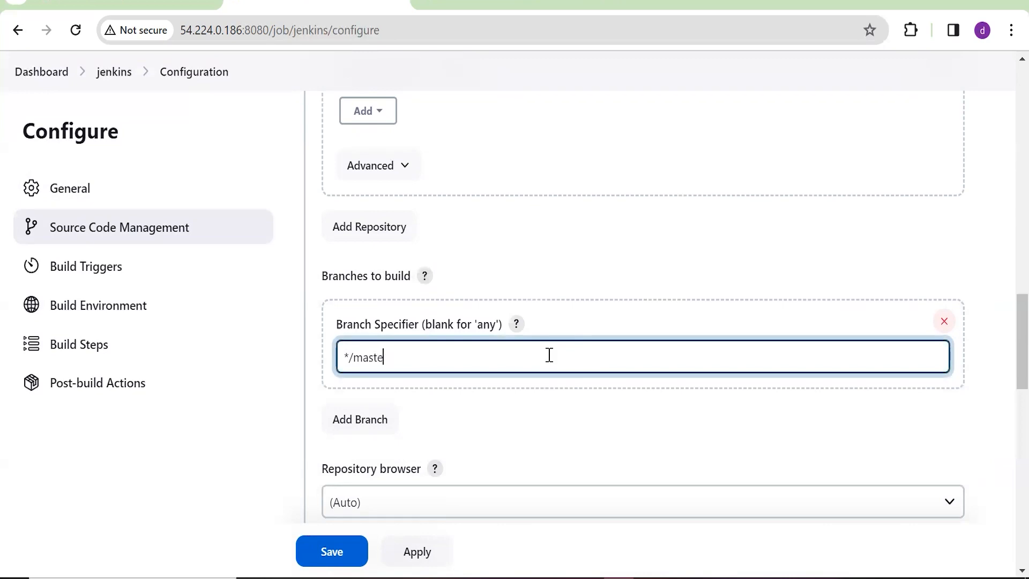
text(in)
scroll(556, 232, down, 4)
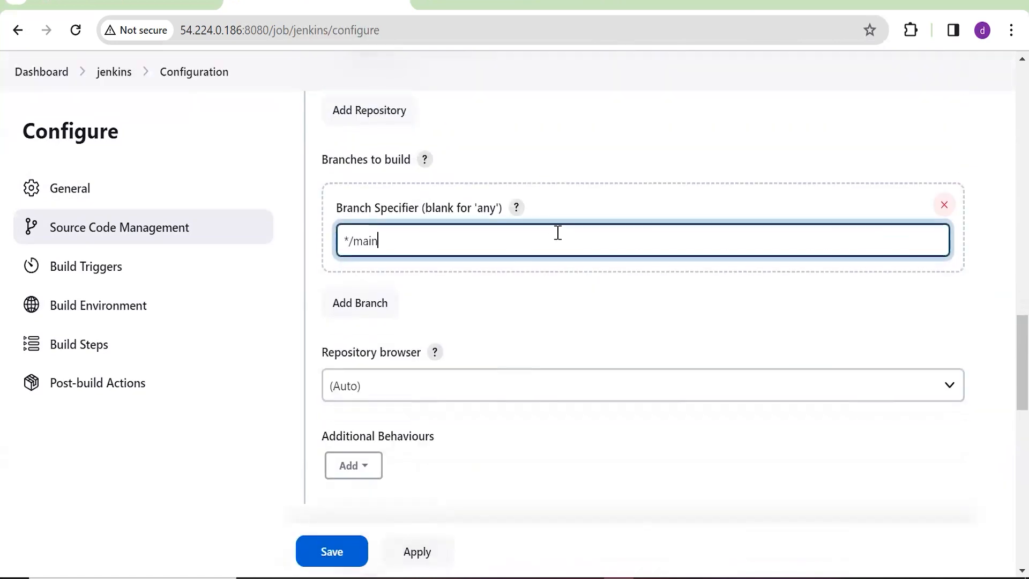
scroll(552, 213, down, 3)
scroll(531, 186, up, 3)
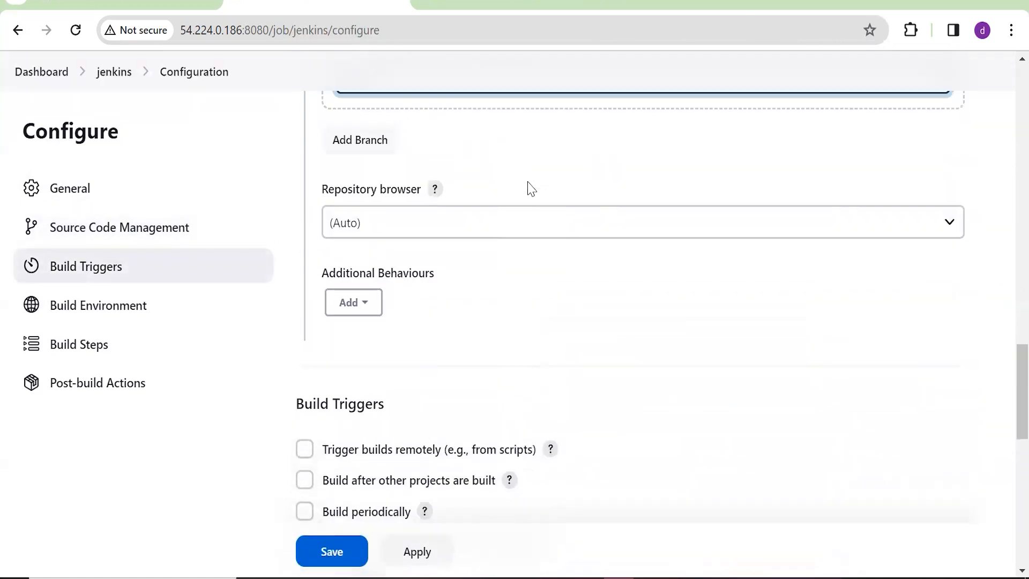
scroll(749, 313, up, 3)
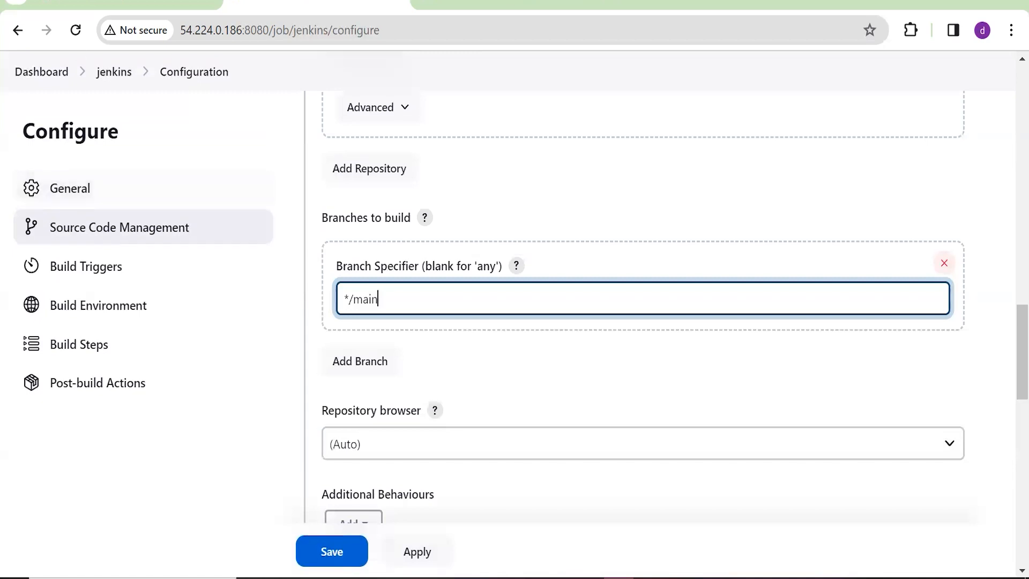
Save the Git settings, reopen the configuration and tick Trigger builds remotely under Build Triggers
click(313, 554)
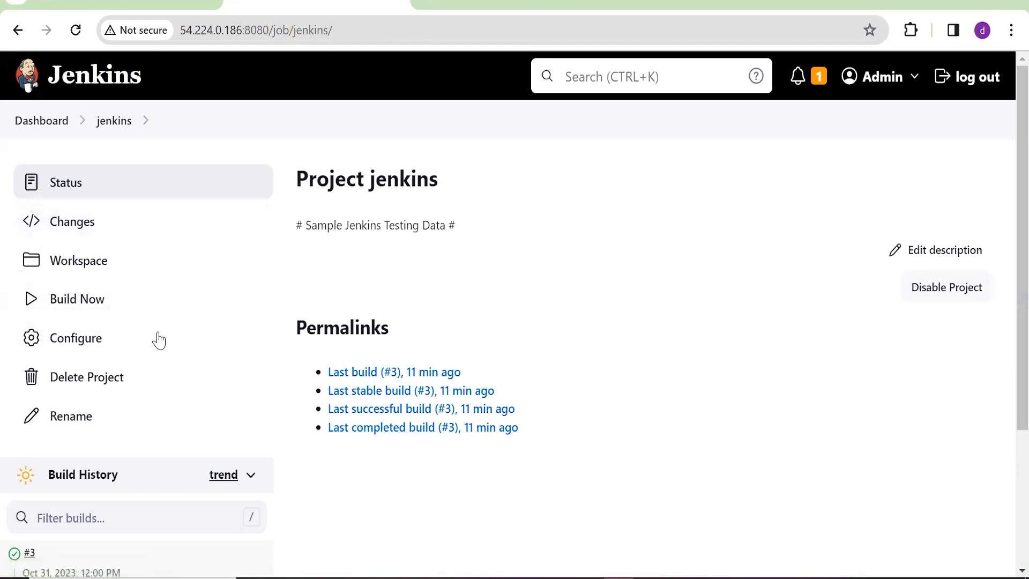
click(110, 346)
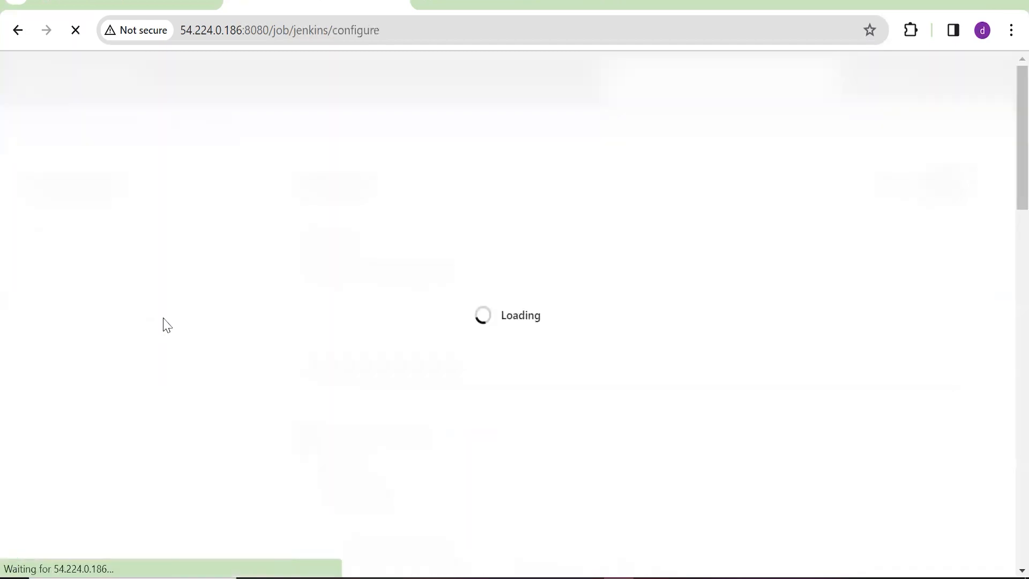
scroll(322, 338, down, 7)
click(92, 272)
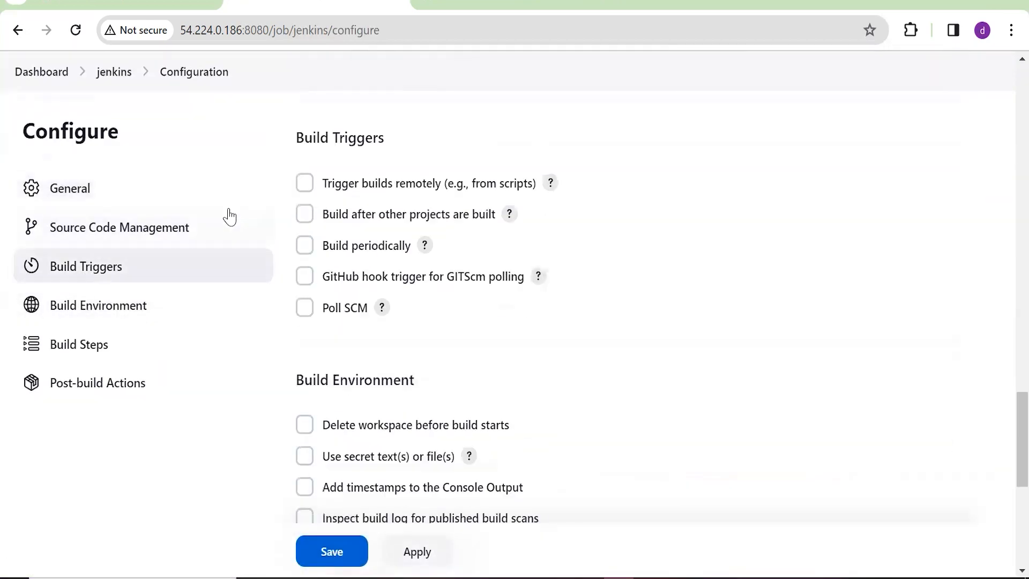
click(304, 172)
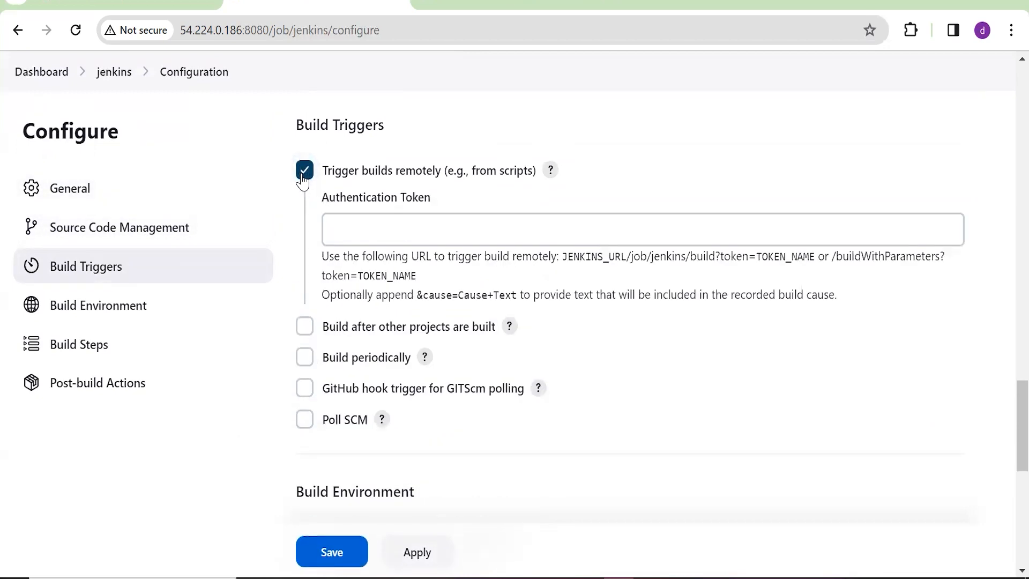
click(303, 174)
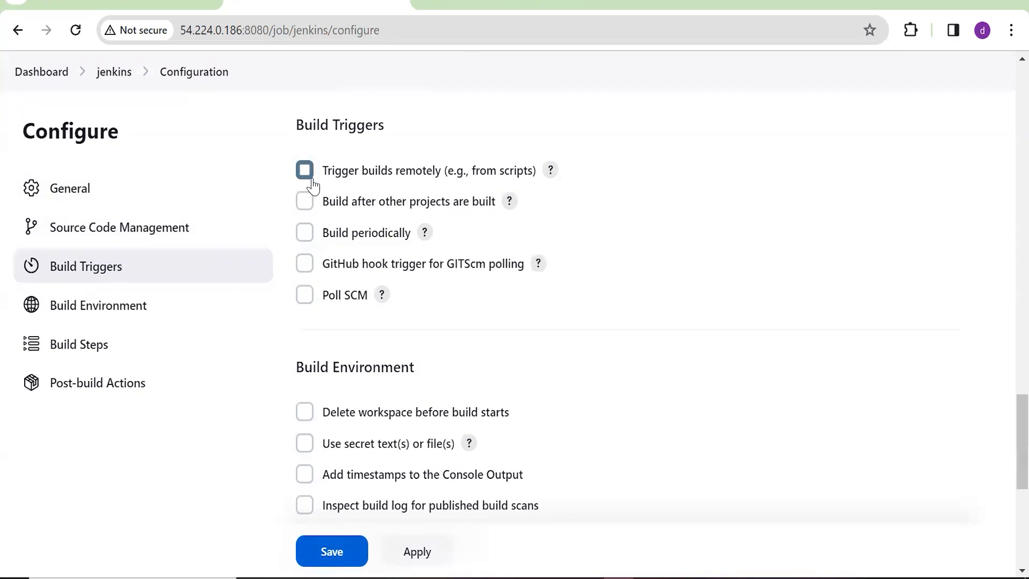
click(311, 179)
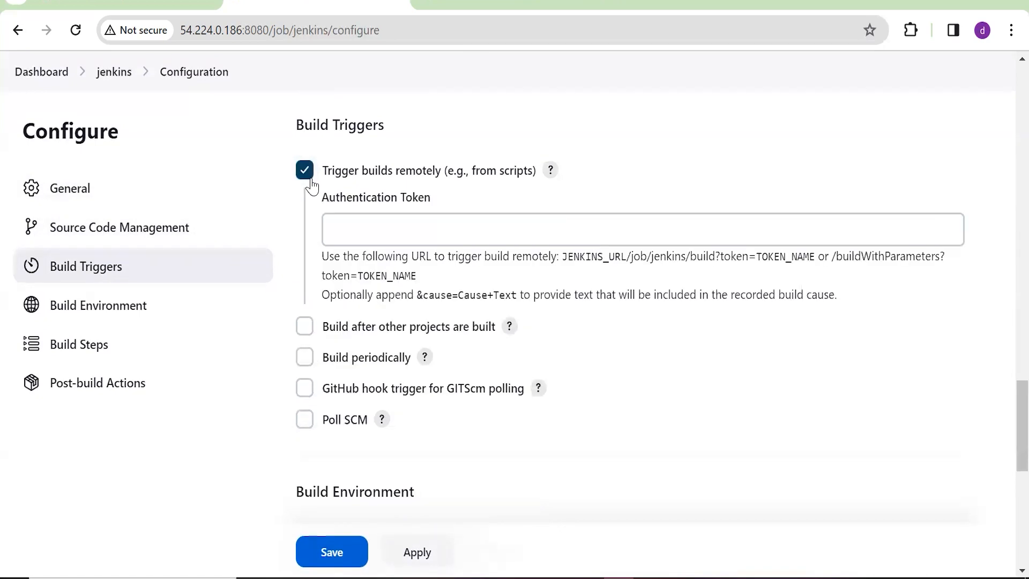
click(387, 217)
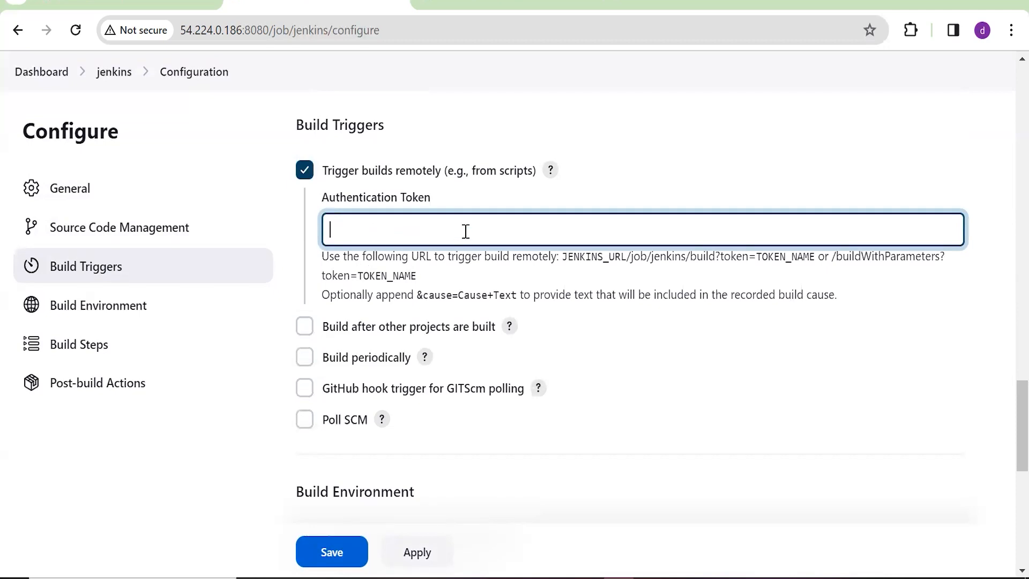
Copy the example JENKINS_URL/job/jenkins/build?token=TOKEN_NAME URL for use in a new tab
drag(562, 257, 784, 270)
key(ctrl+c)
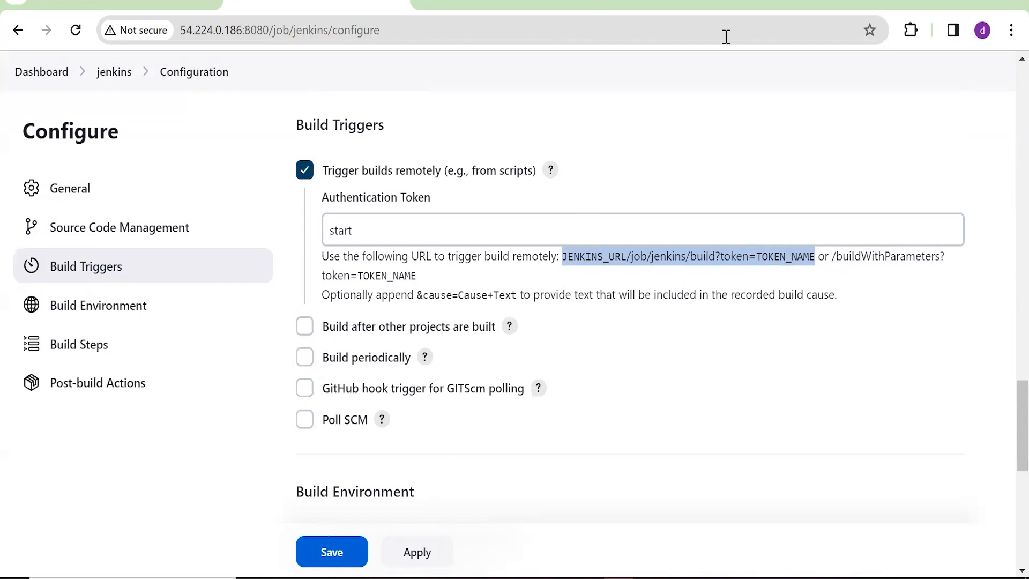
click(558, 7)
click(563, 30)
Paste the trigger URL and replace JENKINS_URL with the Jenkins server address and port
key(ctrl+v)
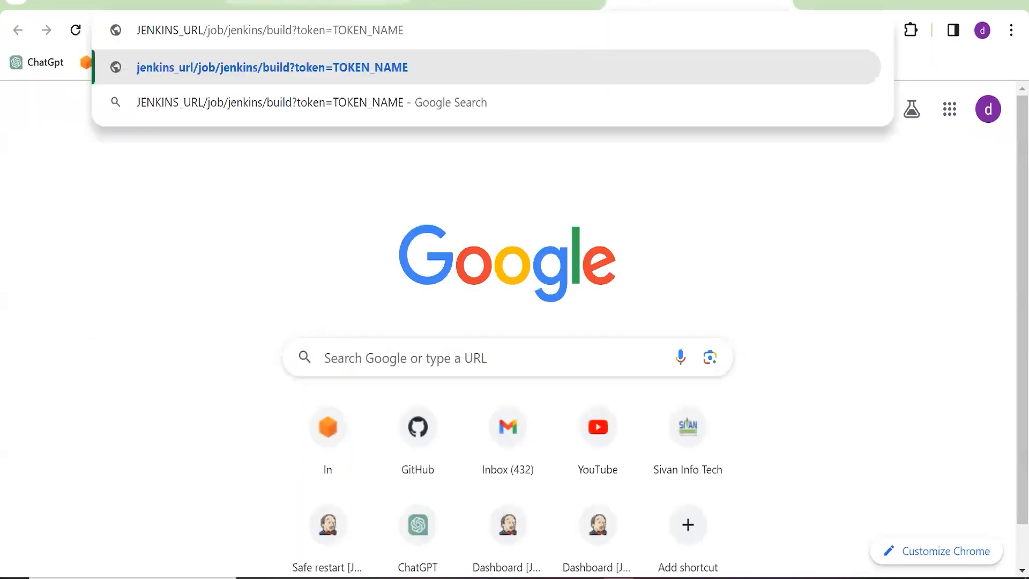
click(311, 5)
click(273, 30)
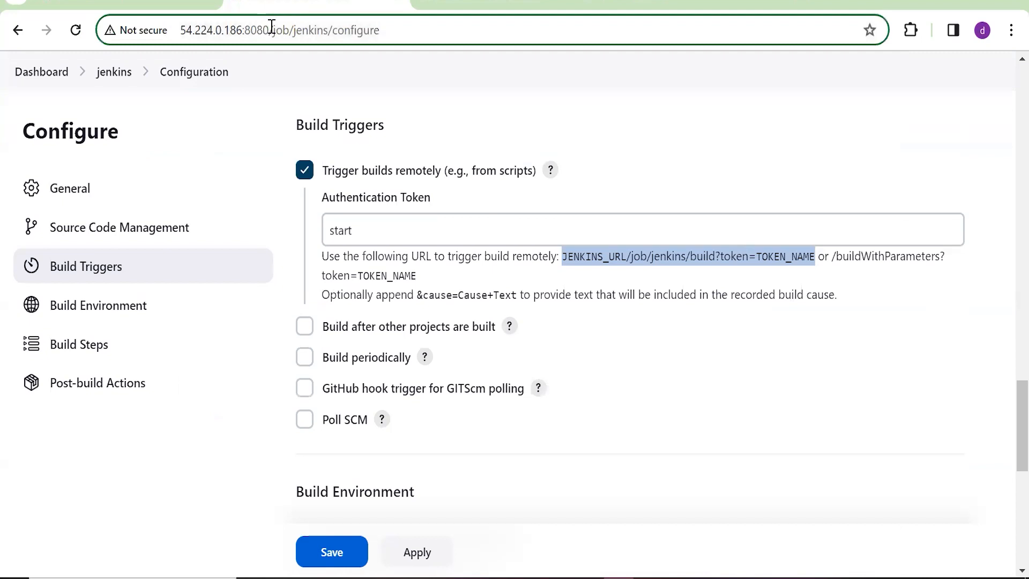
drag(270, 30, 167, 43)
key(ctrl+c)
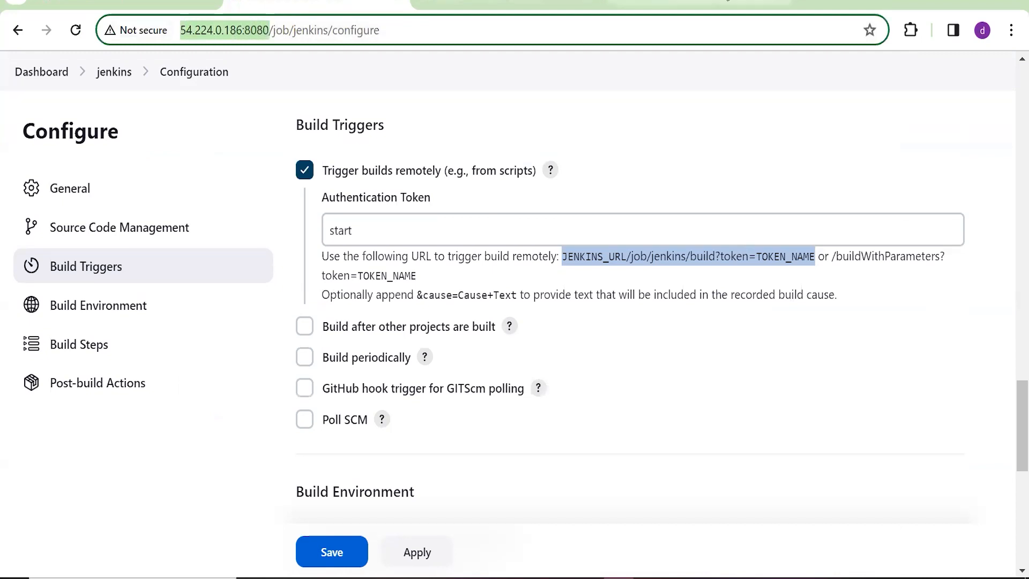
click(643, 3)
click(193, 32)
double_click(185, 32)
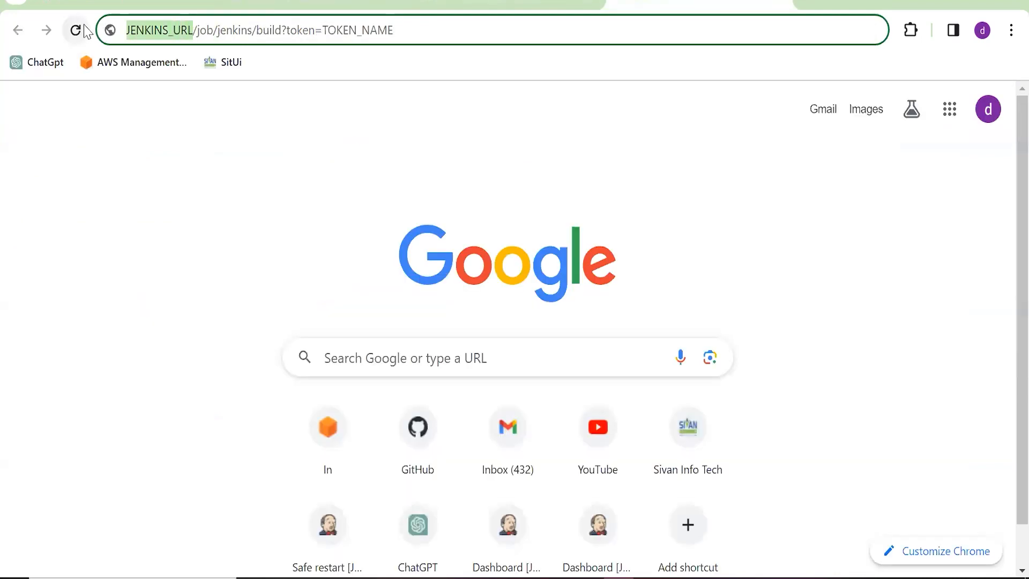
key(ctrl+v)
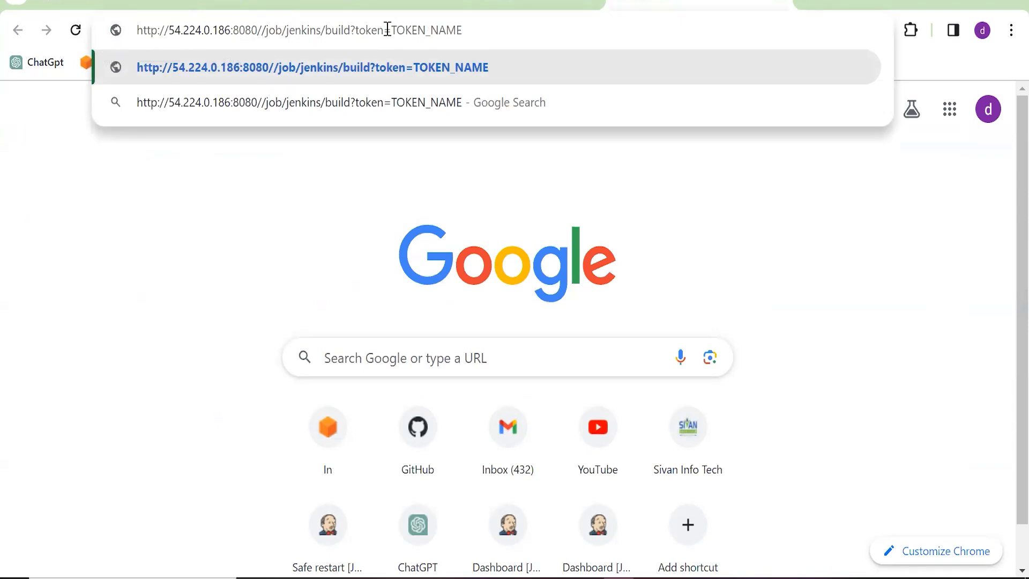
click(317, 3)
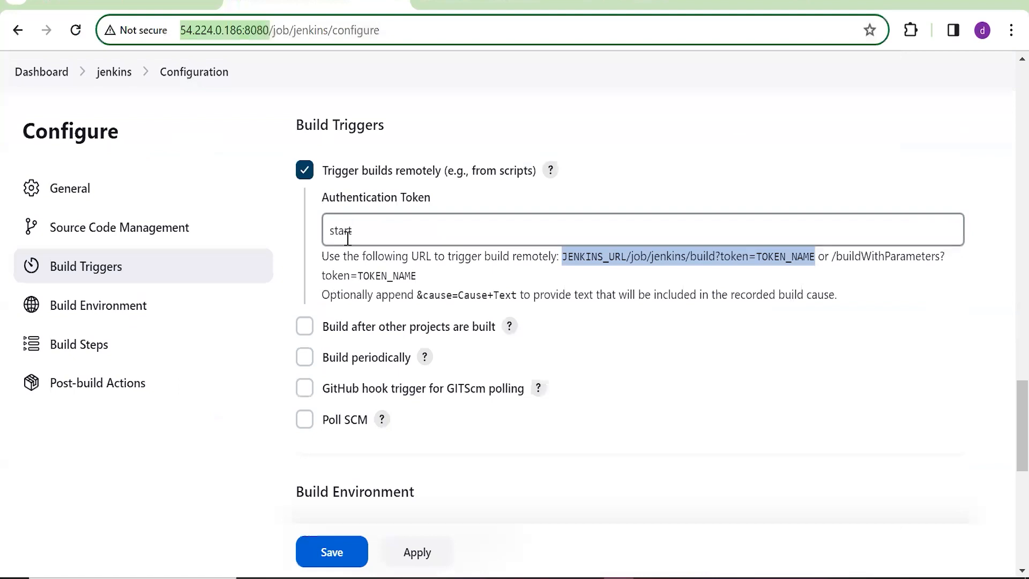
drag(357, 231, 305, 220)
key(ctrl+c)
key(ctrl+Tab)
drag(451, 30, 382, 31)
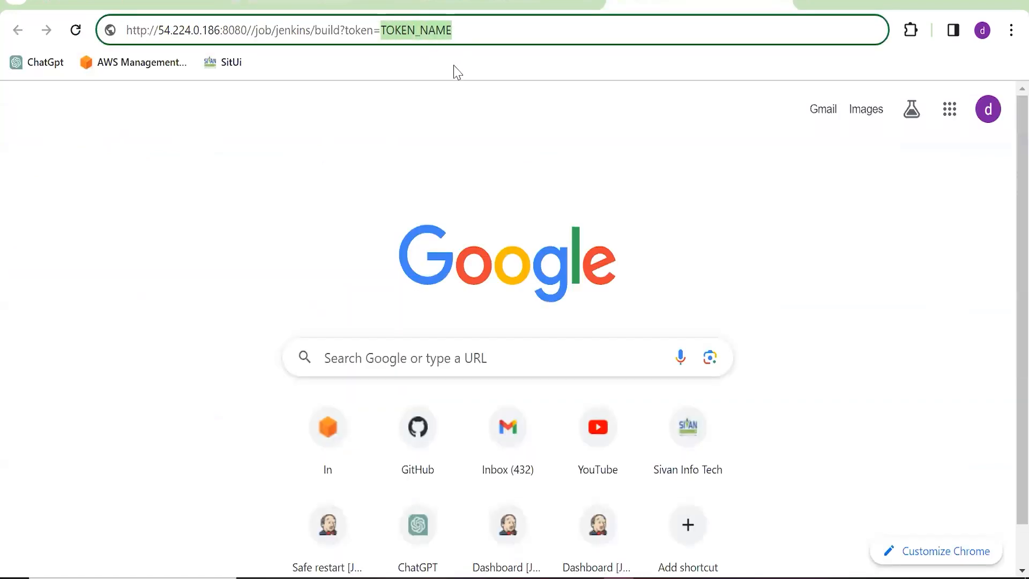
key(ctrl+v)
Save the jenkins job configuration
click(555, 7)
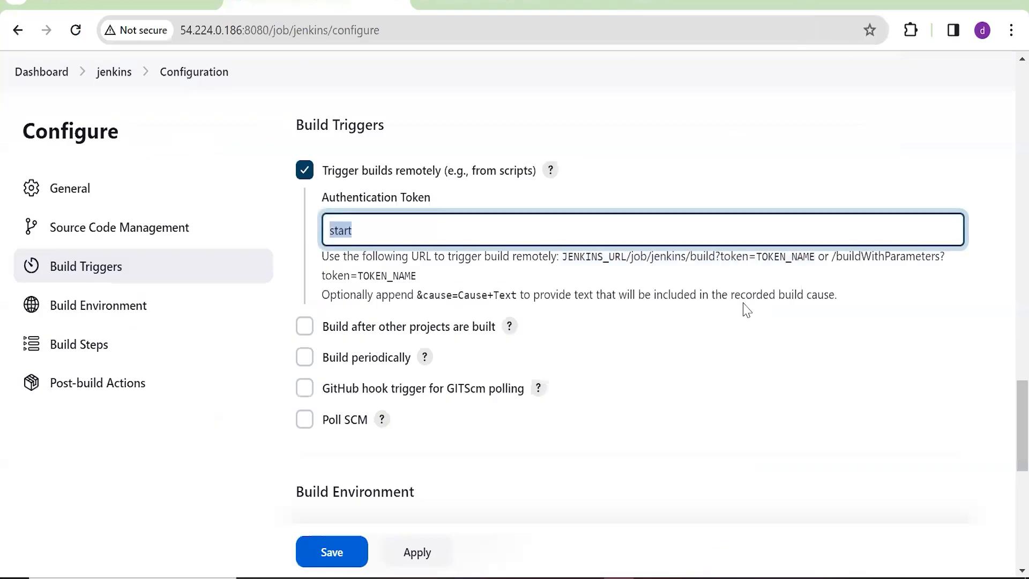
click(627, 141)
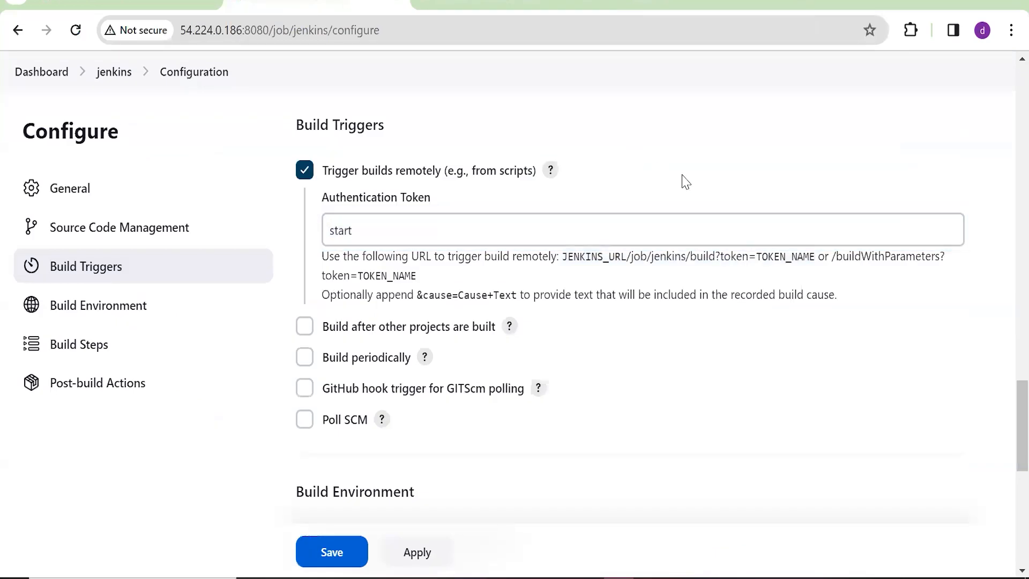
click(333, 553)
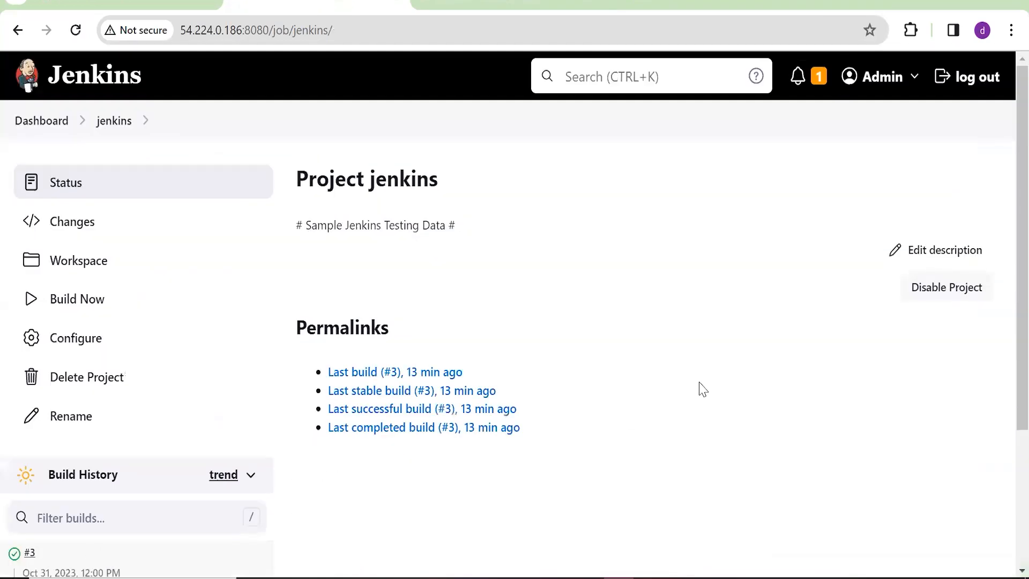
scroll(223, 336, down, 3)
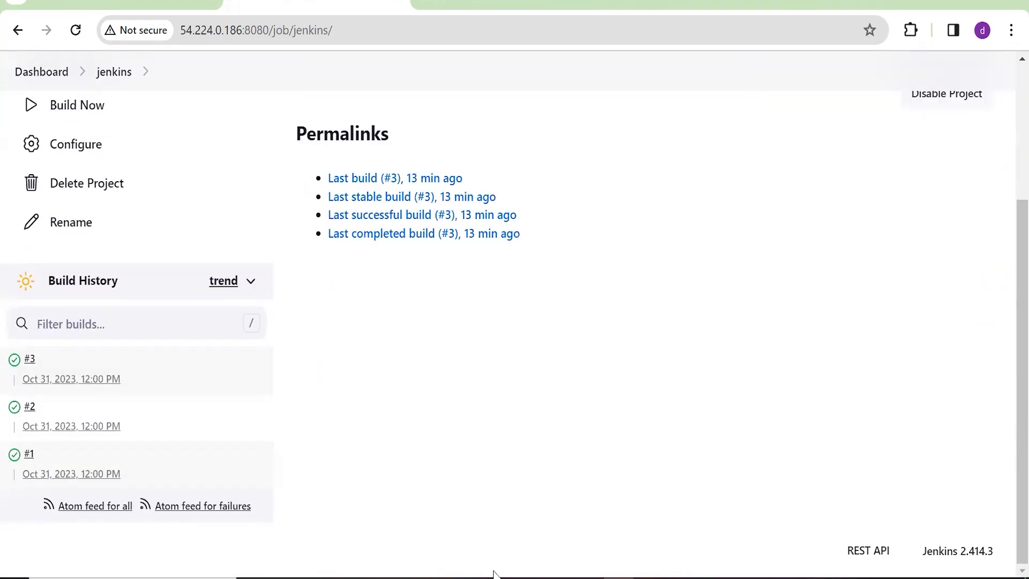
key(ctrl+t)
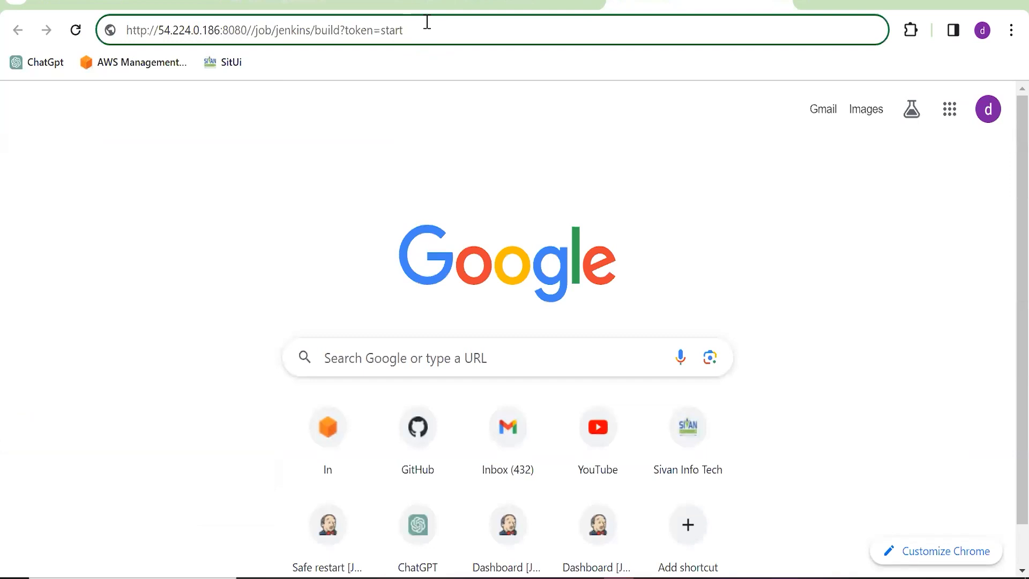
key(Return)
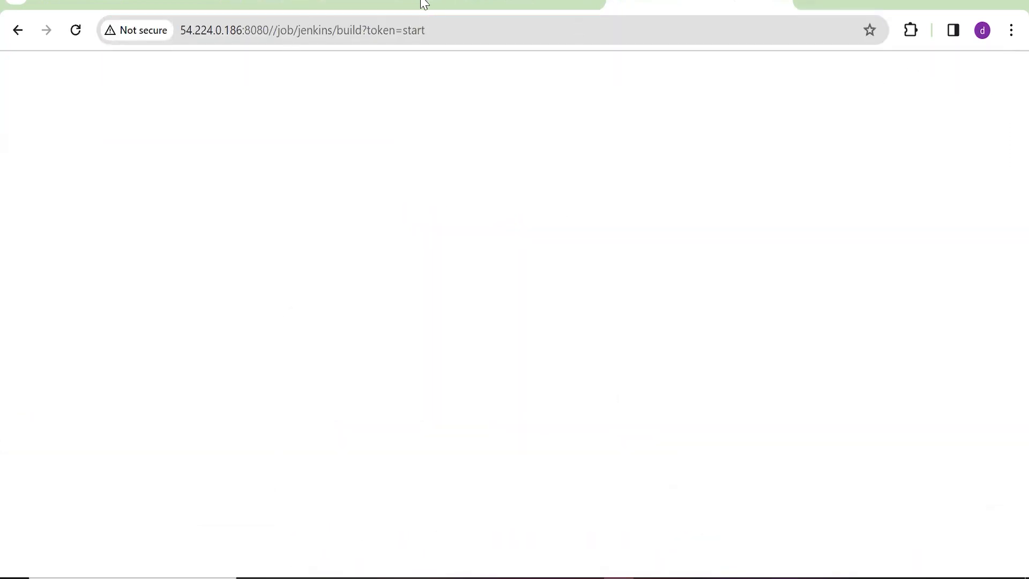
click(281, 2)
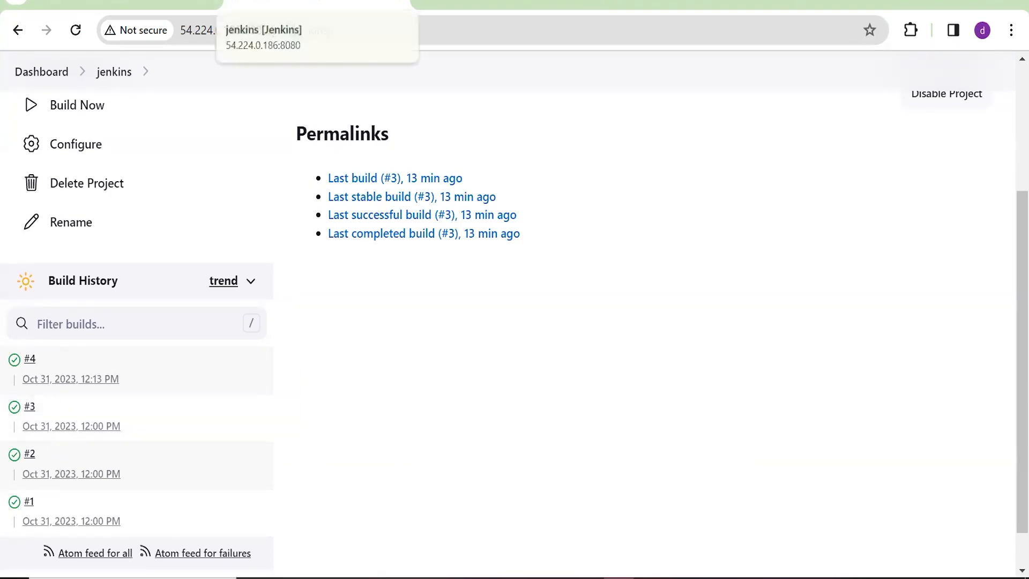
Compare build #4's console output, started by a remote host, with build #3's user-started output
click(16, 360)
drag(309, 248, 546, 257)
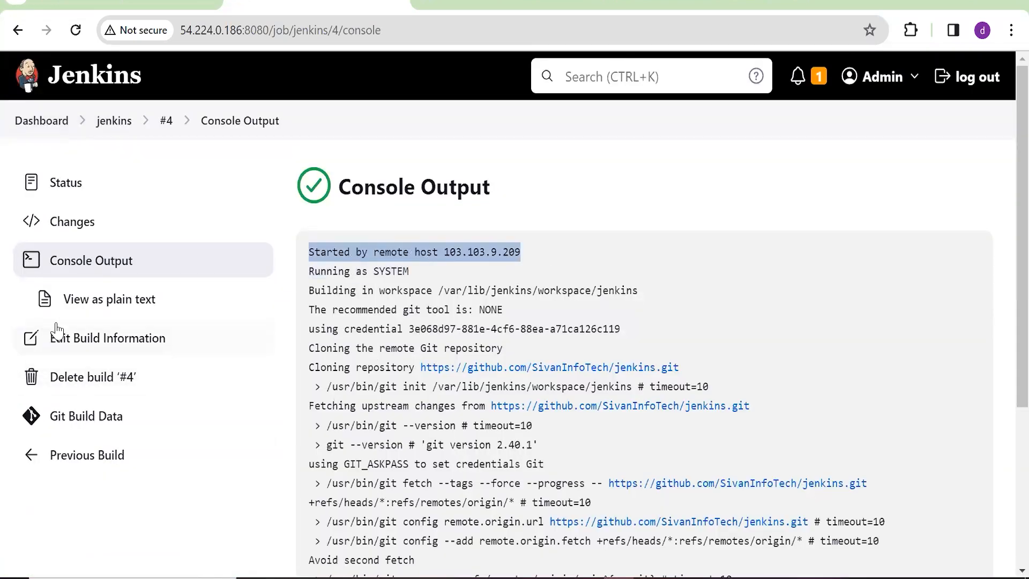
click(122, 121)
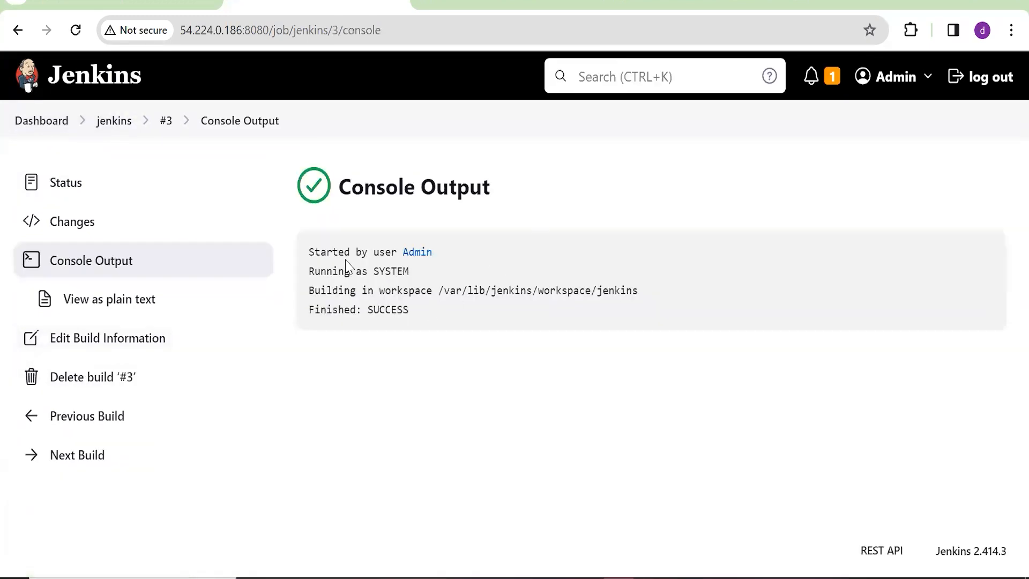
drag(315, 250, 409, 272)
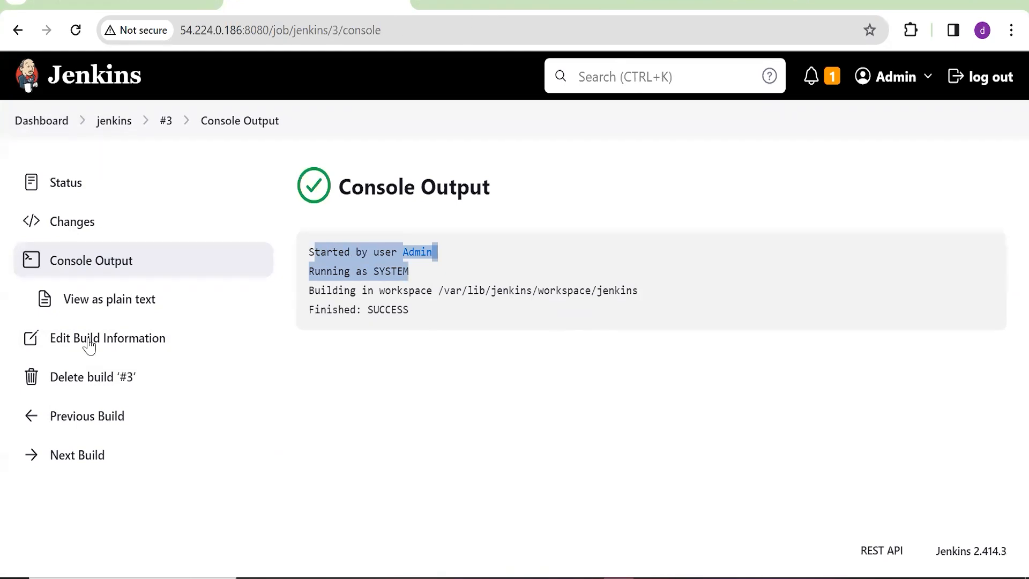
Go back to the jenkins job's configuration at the Build Triggers section
click(665, 4)
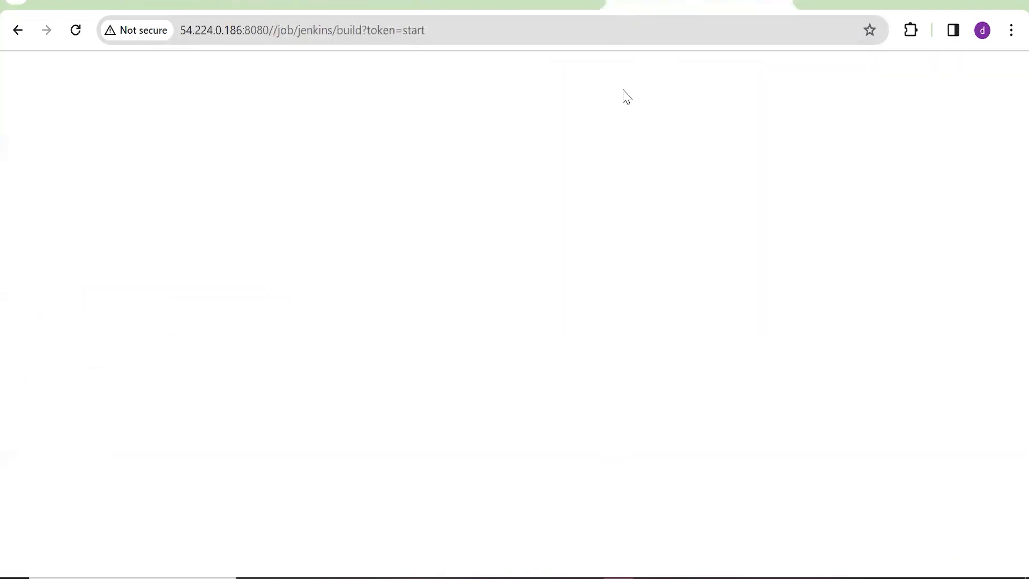
click(316, 5)
click(115, 123)
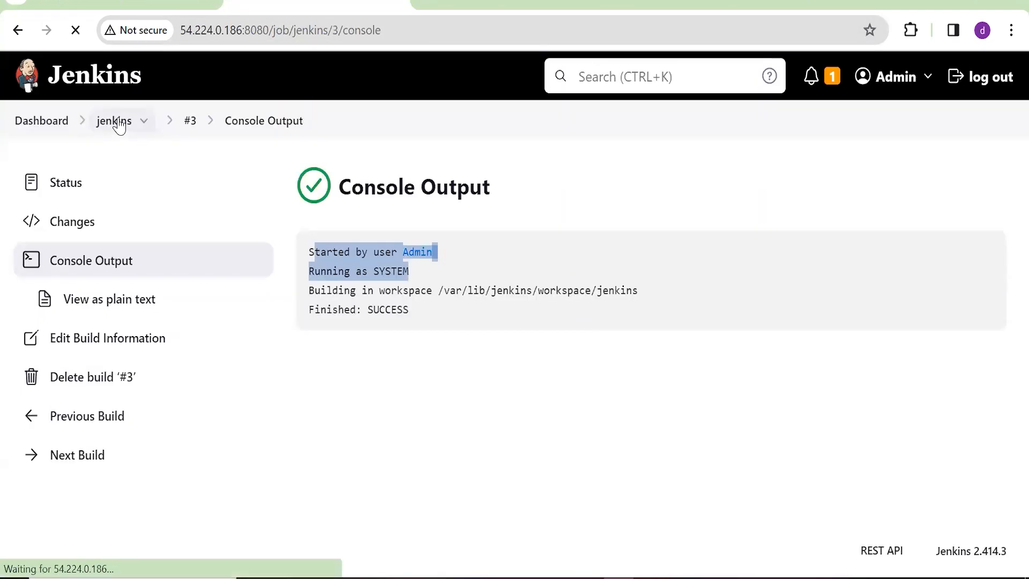
click(85, 347)
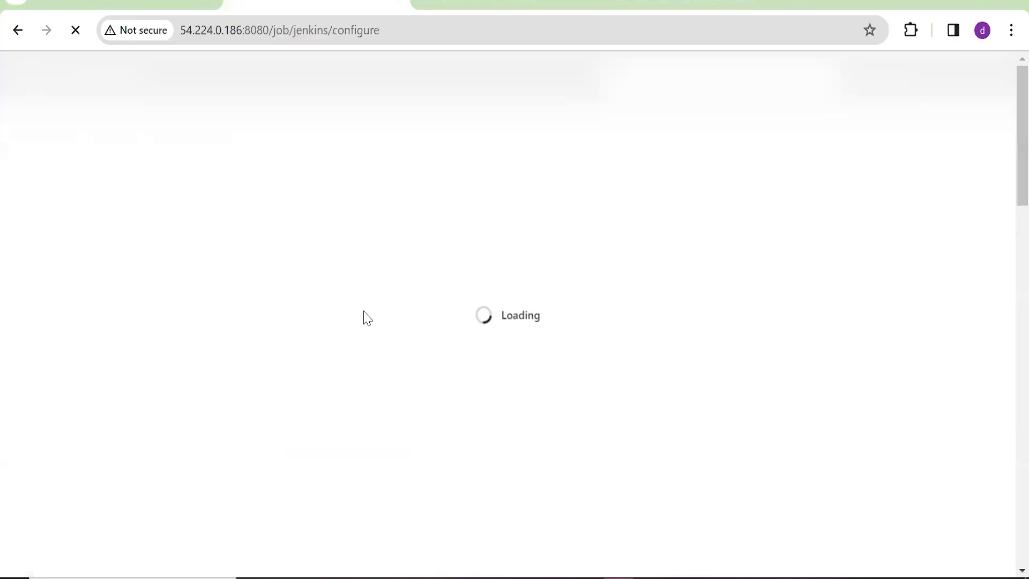
scroll(402, 322, down, 10)
click(176, 268)
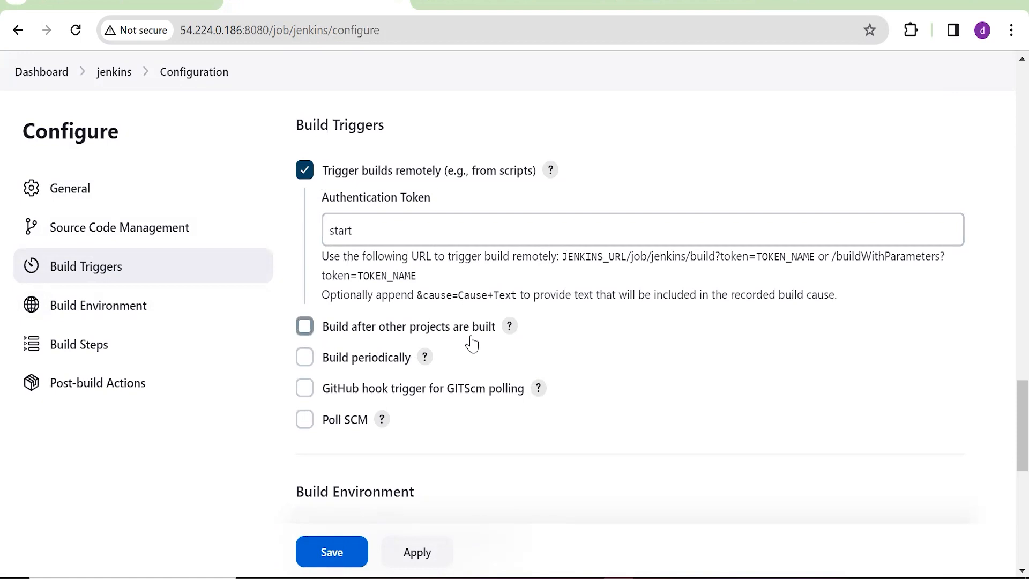
Enable Build after other projects are built, triggering only if the build is stable
click(305, 326)
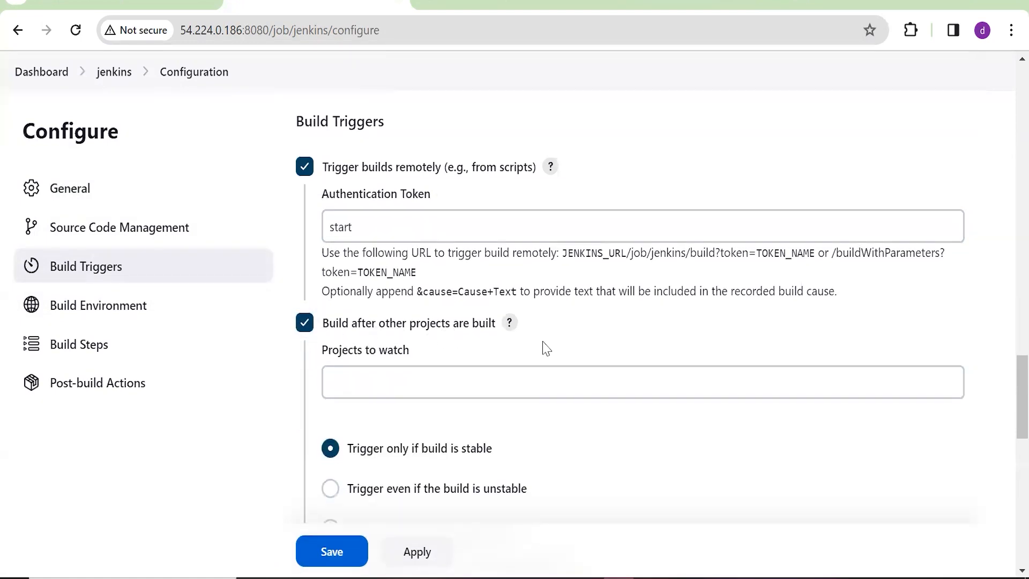
scroll(546, 348, down, 3)
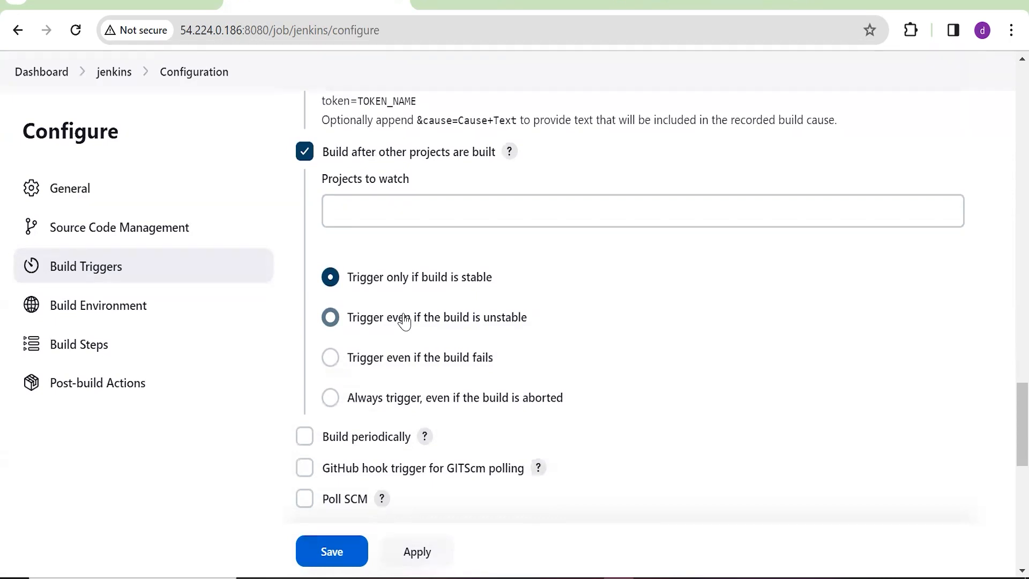
scroll(445, 279, up, 2)
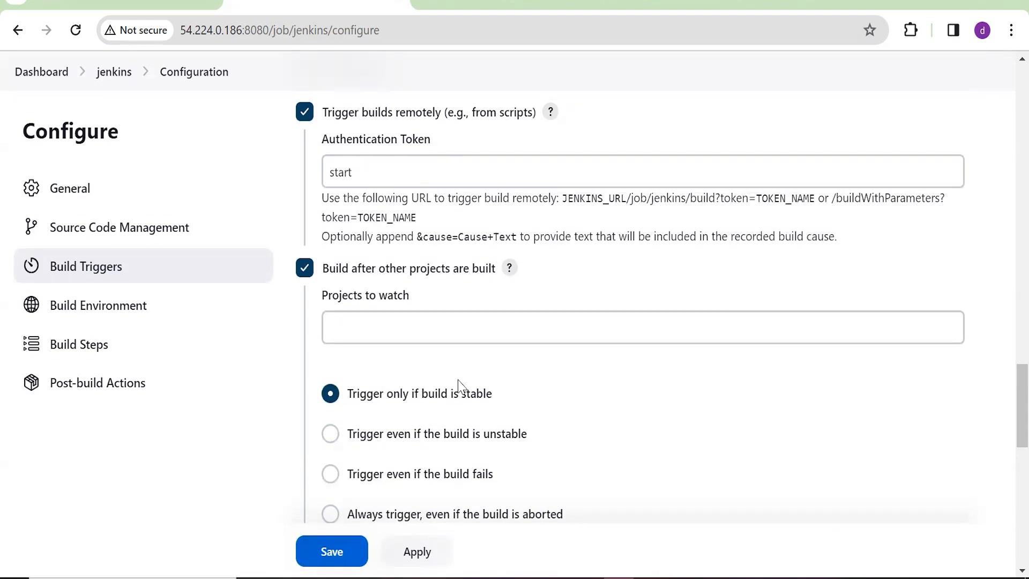
scroll(459, 385, down, 1)
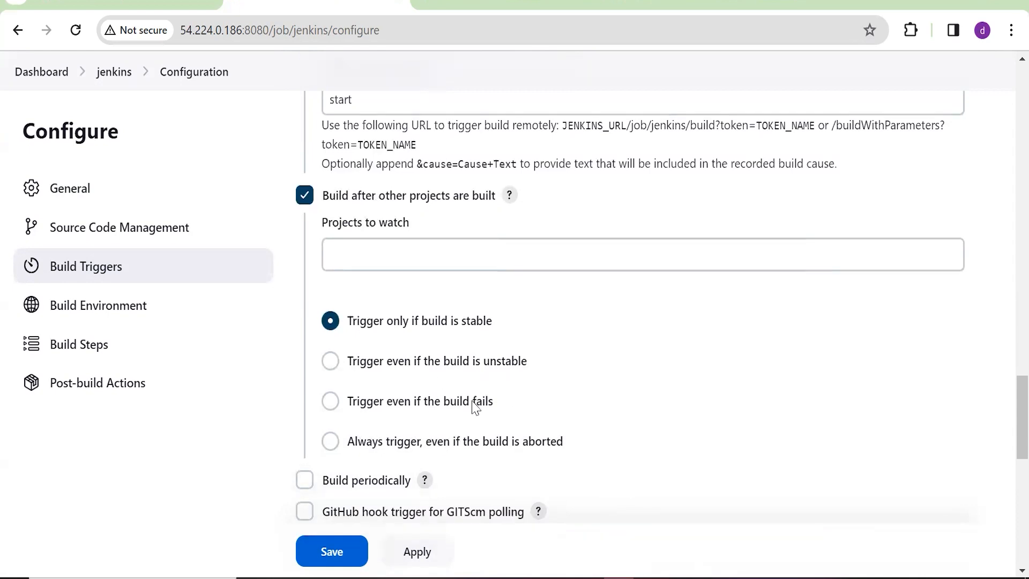
scroll(474, 402, down, 2)
scroll(590, 394, up, 1)
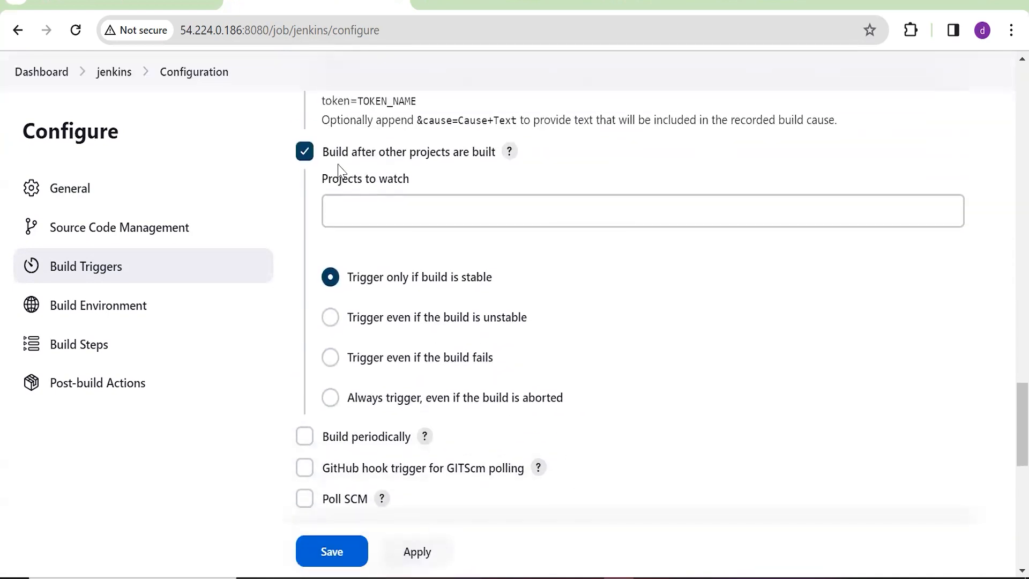
Untick Build after other projects are built and tick Build periodically
click(305, 151)
scroll(474, 178, down, 1)
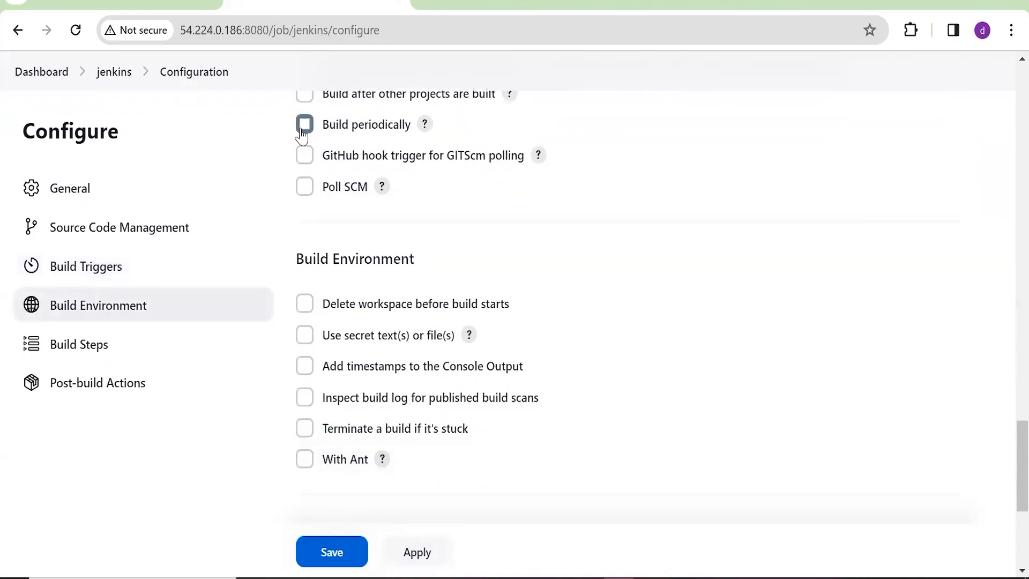
click(302, 126)
click(396, 226)
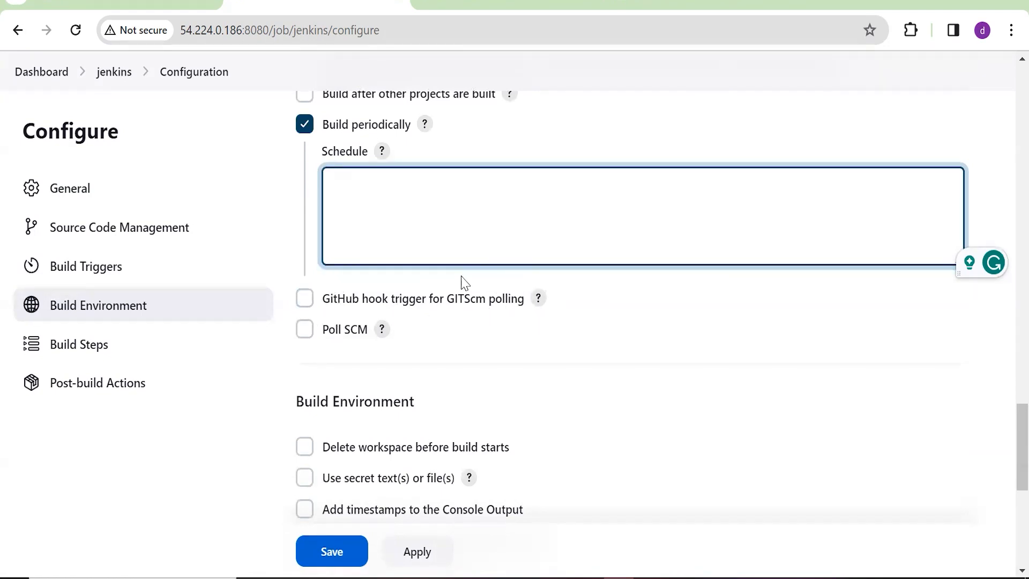
Enable Poll SCM with schedule *****, then switch polling back off
click(305, 329)
scroll(536, 317, down, 3)
click(431, 249)
text(*****)
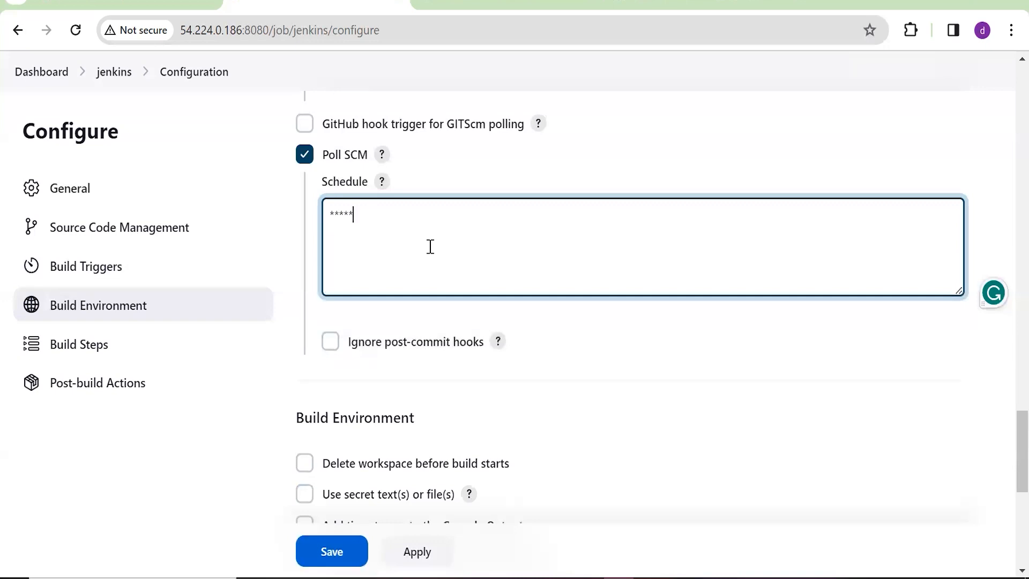
scroll(430, 246, up, 2)
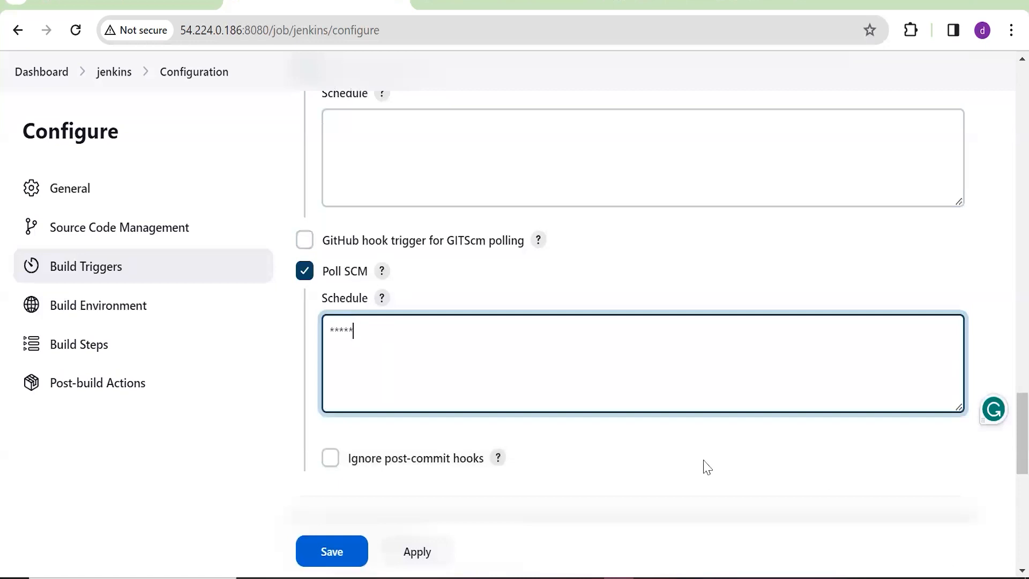
click(305, 273)
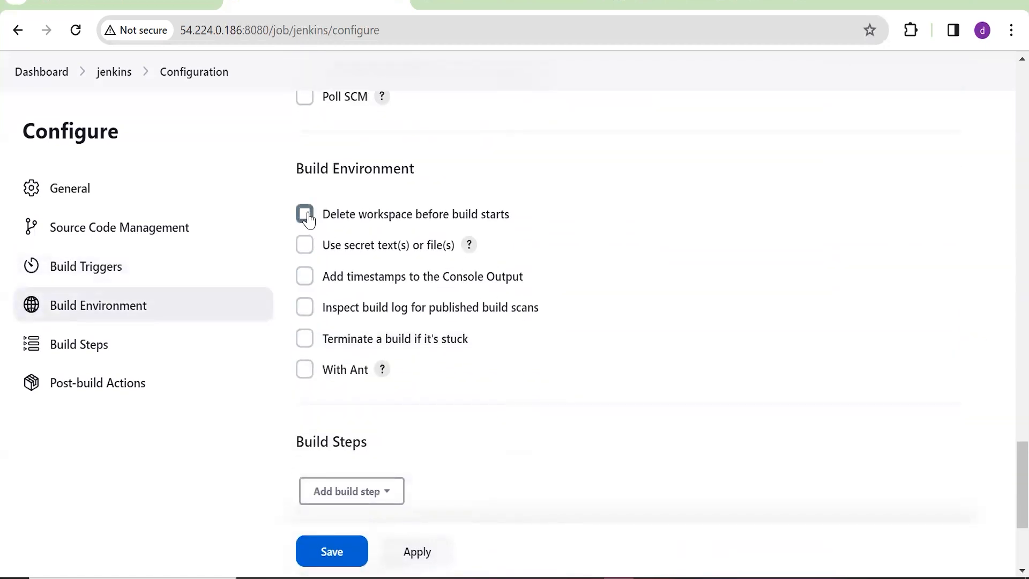
Enable 'Delete workspace before build starts', then view the jenkins job's workspace files
click(305, 214)
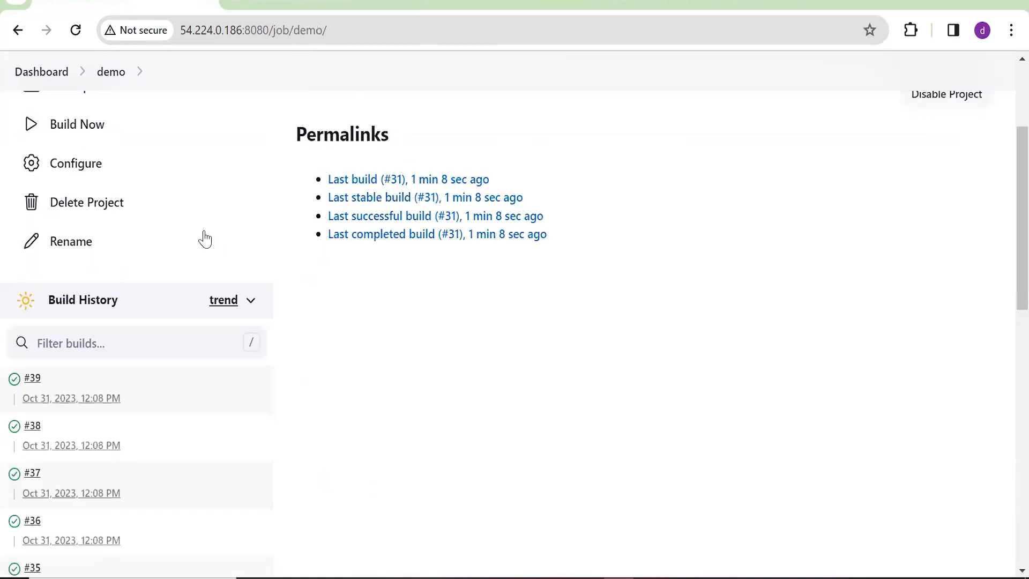
scroll(205, 240, up, 4)
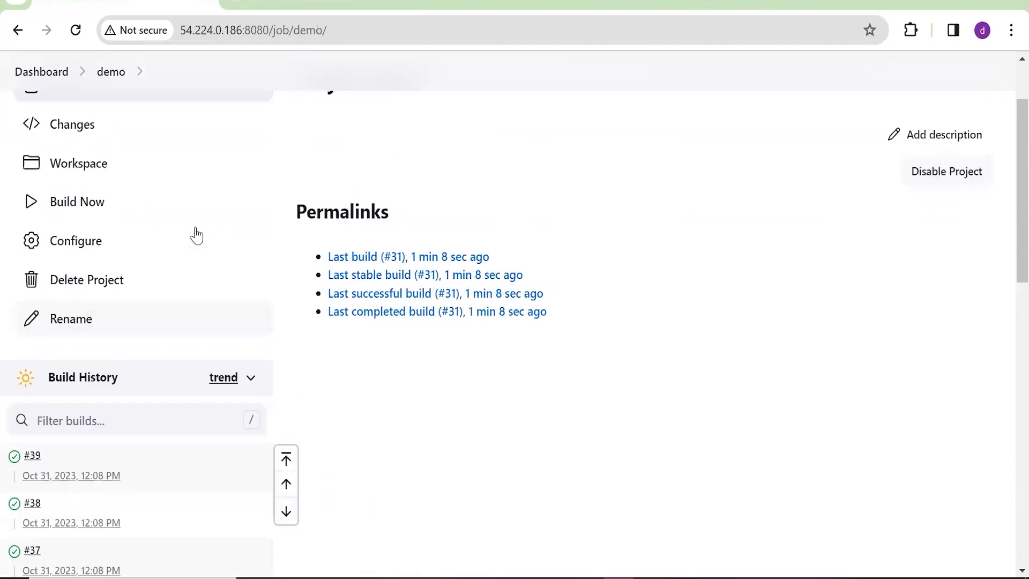
click(43, 126)
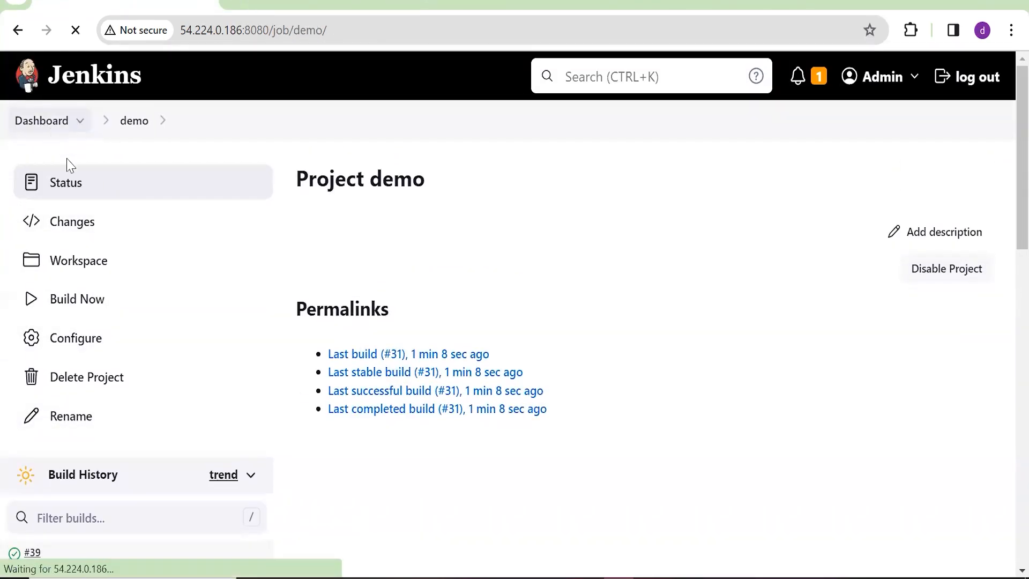
click(440, 411)
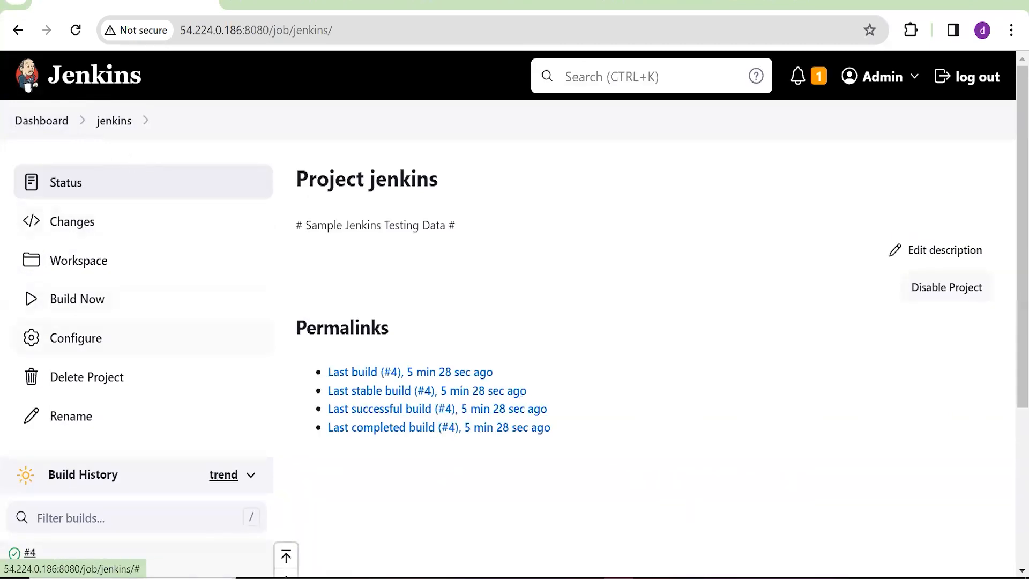
click(84, 273)
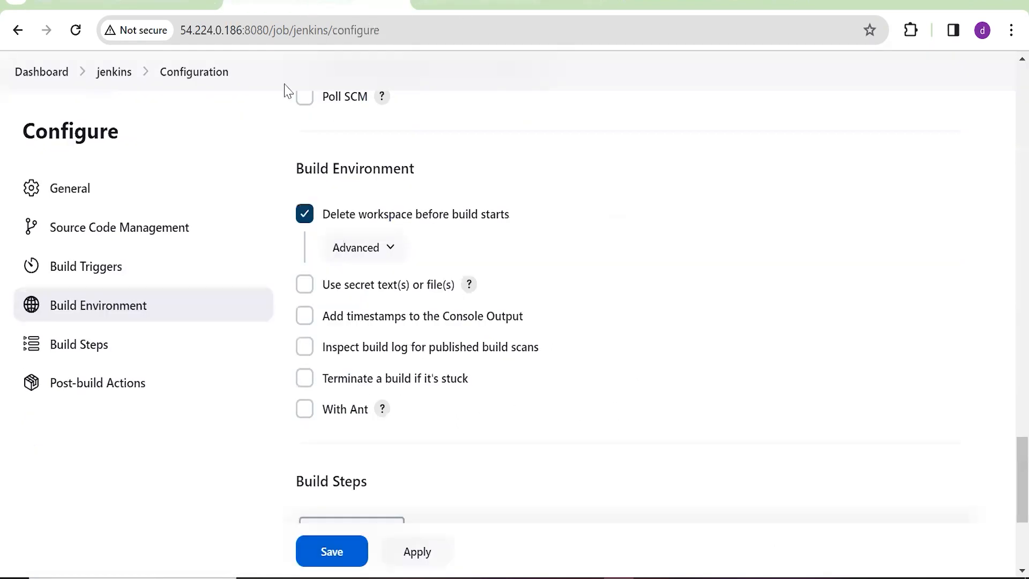
Compare the job's source settings against the GitHub jenkins repository and its README
click(144, 235)
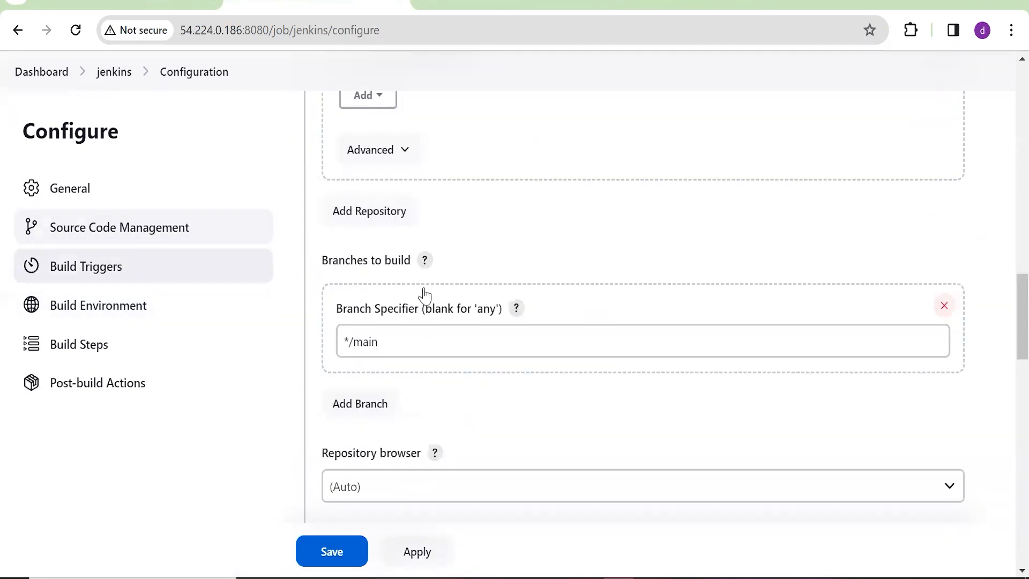
click(572, 328)
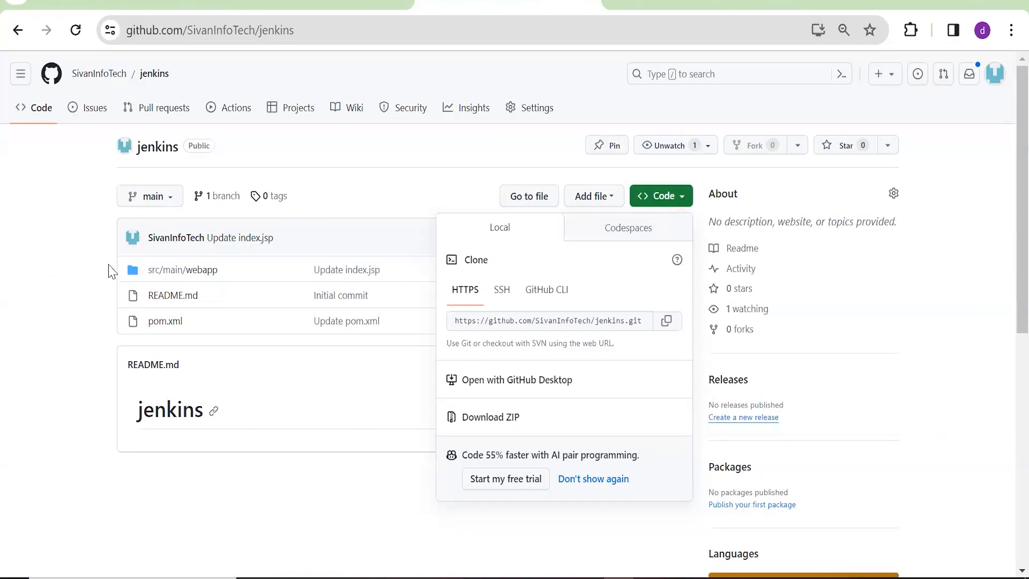
click(211, 242)
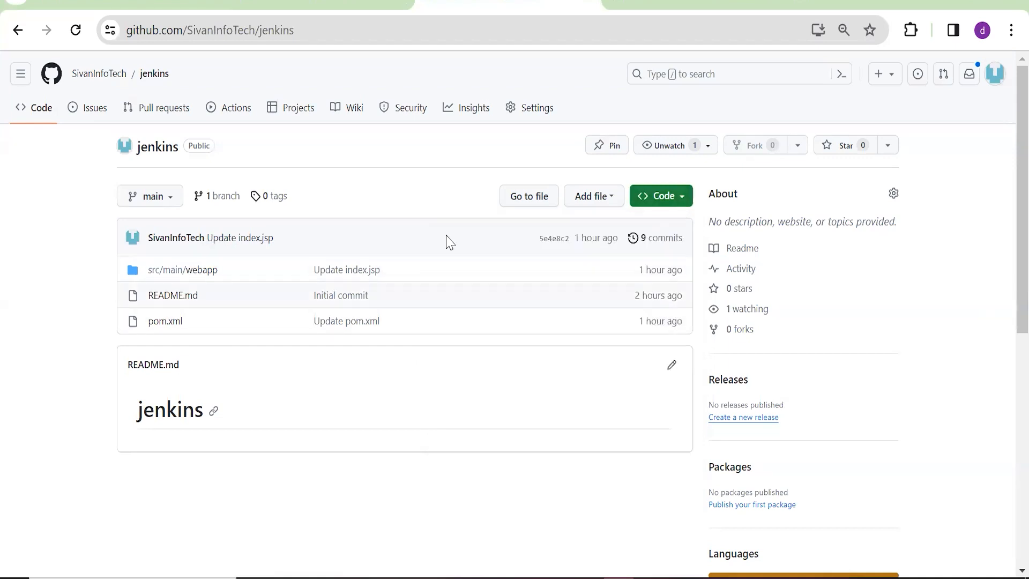
drag(200, 429, 166, 365)
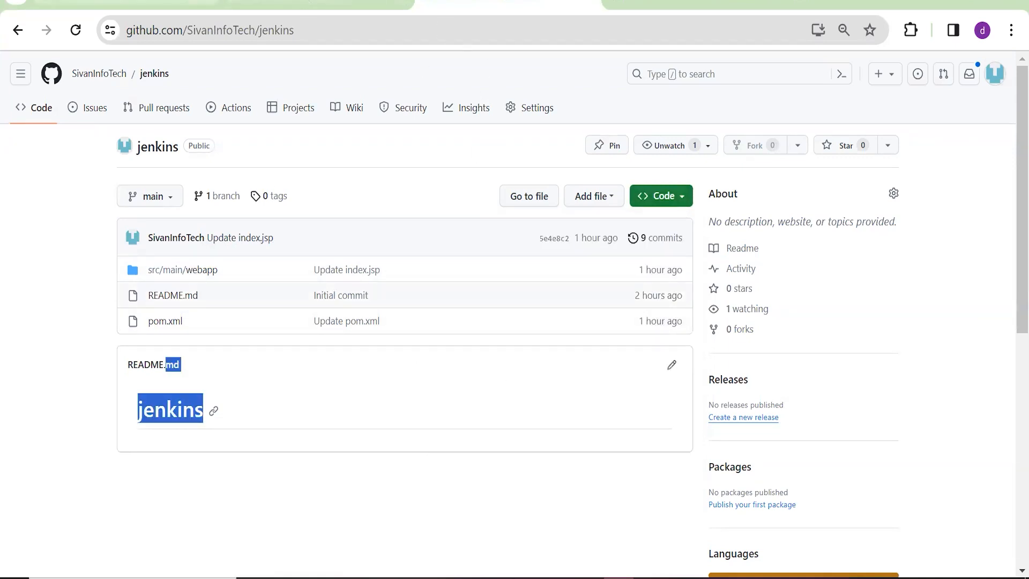
click(175, 3)
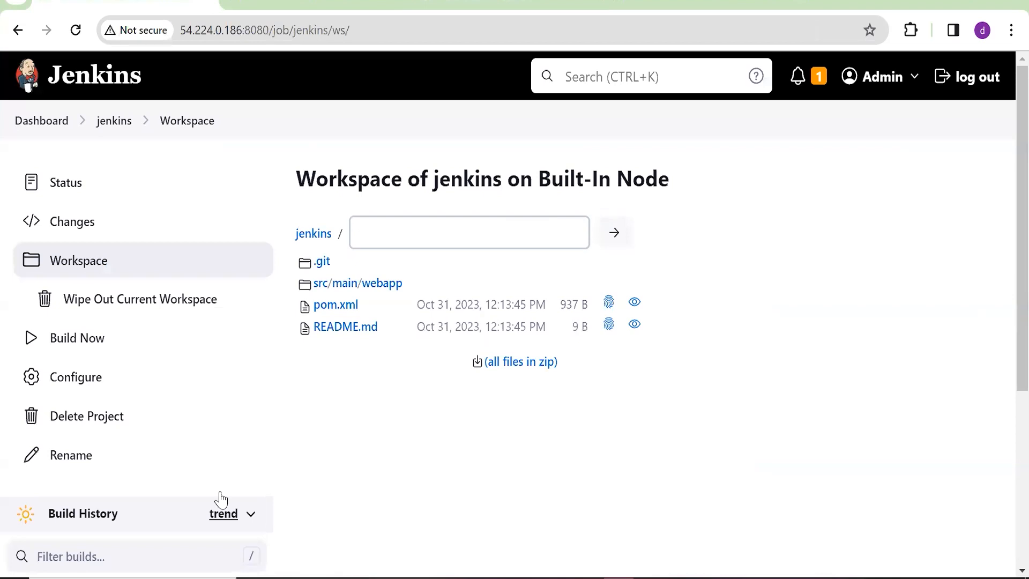
Enable 'Add timestamps to the Console Output' in the job's Build Environment
click(322, 2)
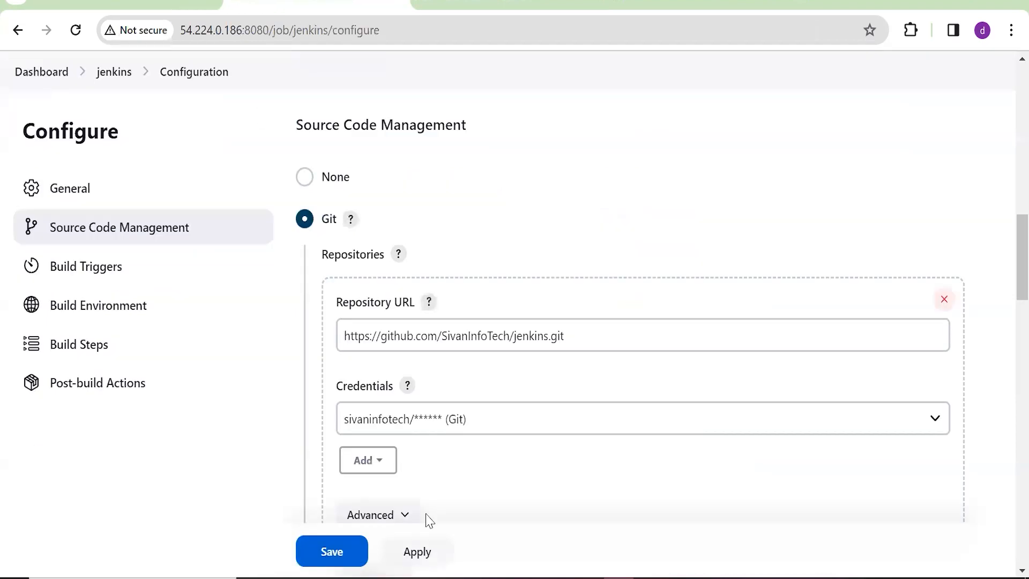
scroll(268, 348, down, 2)
click(155, 311)
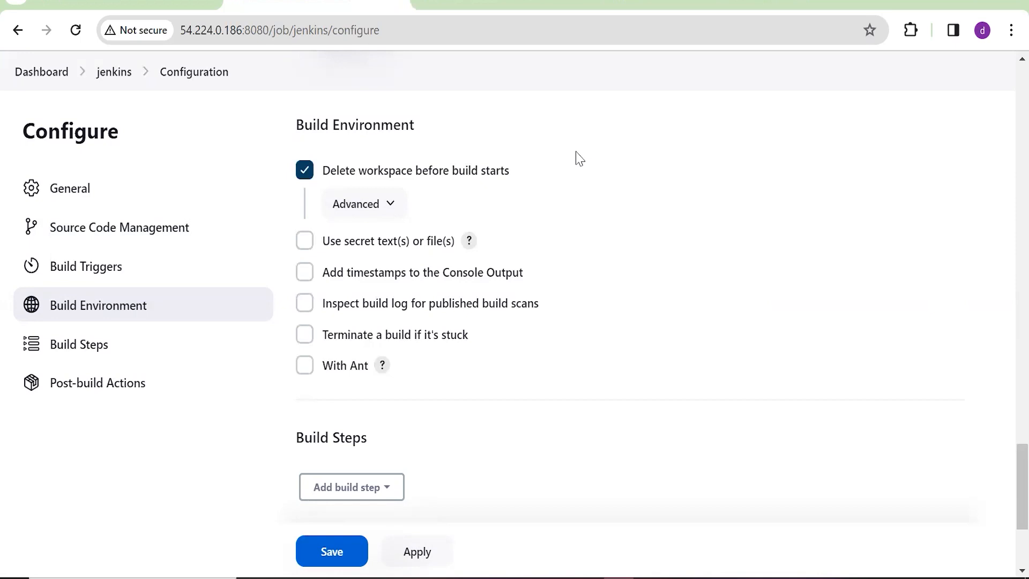
click(305, 273)
Check build #4's console output for SUCCESS, then return to the GitHub repository
click(108, 6)
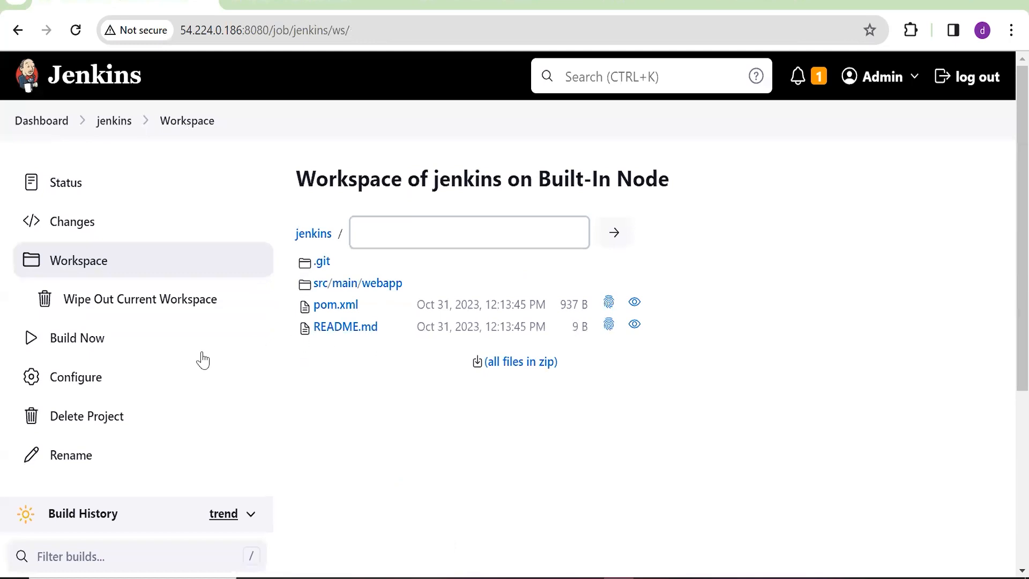
scroll(200, 358, down, 5)
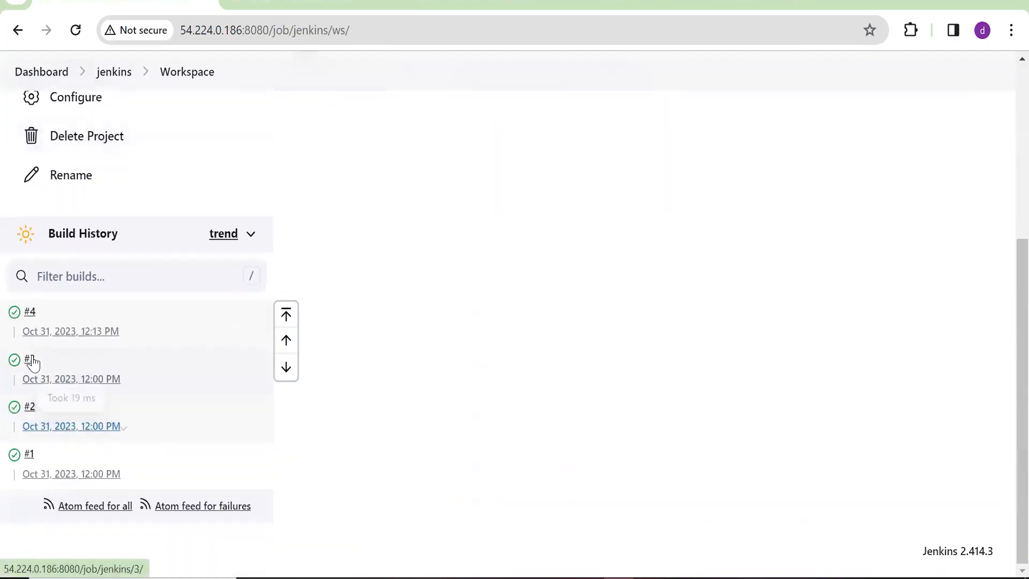
click(17, 317)
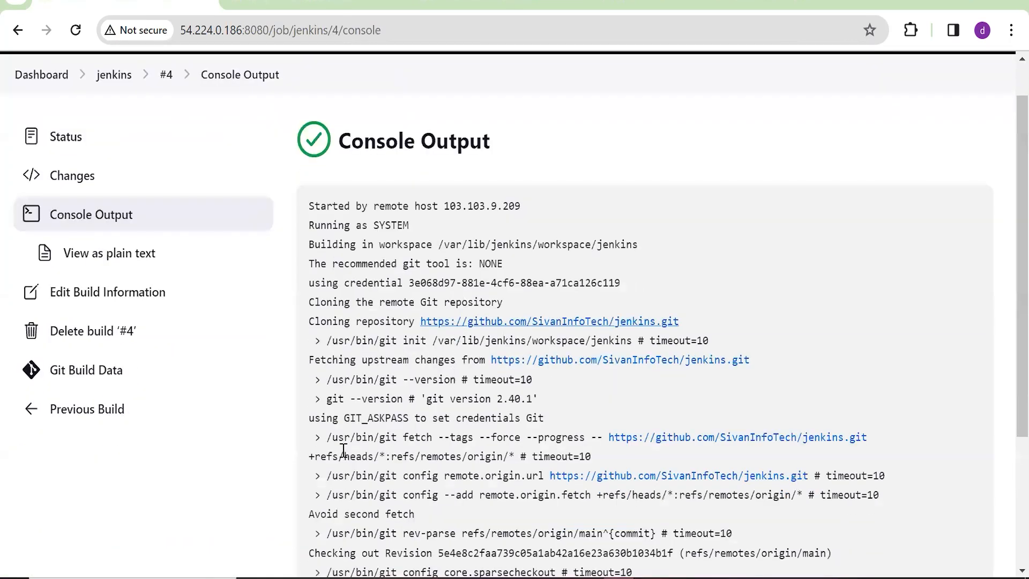
scroll(343, 449, down, 3)
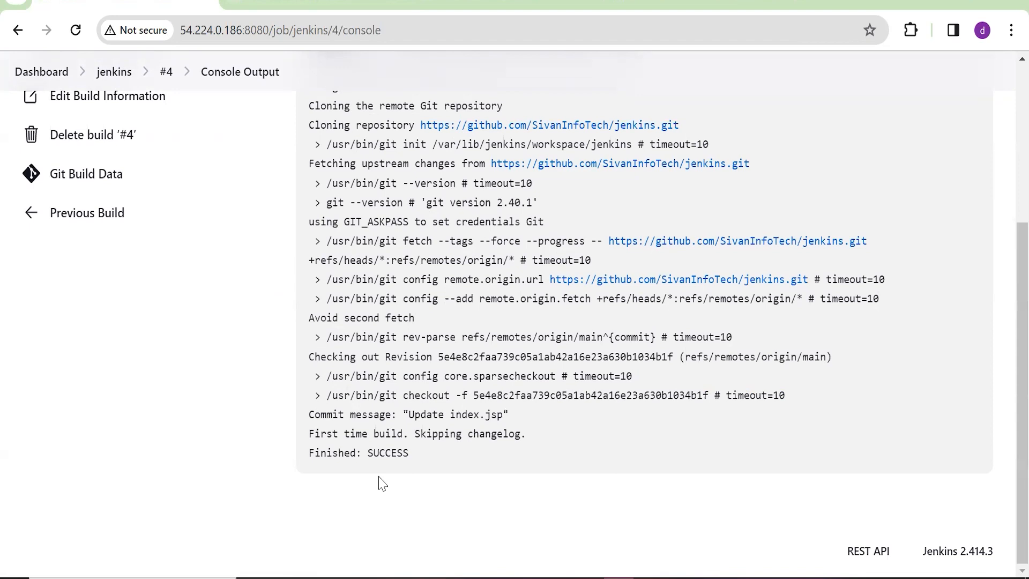
click(483, 4)
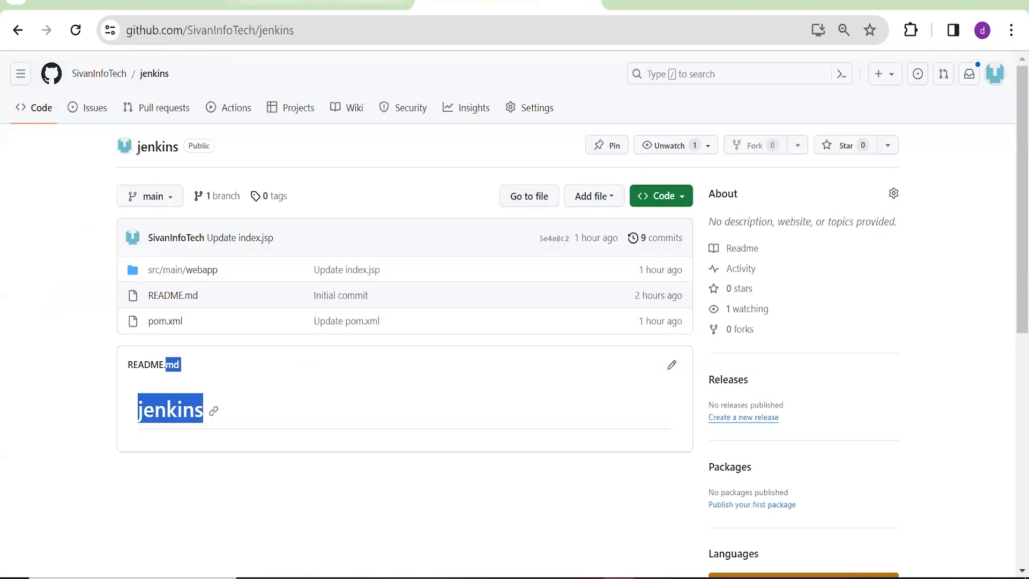
Save the job configuration and return to the jenkins project page
click(316, 5)
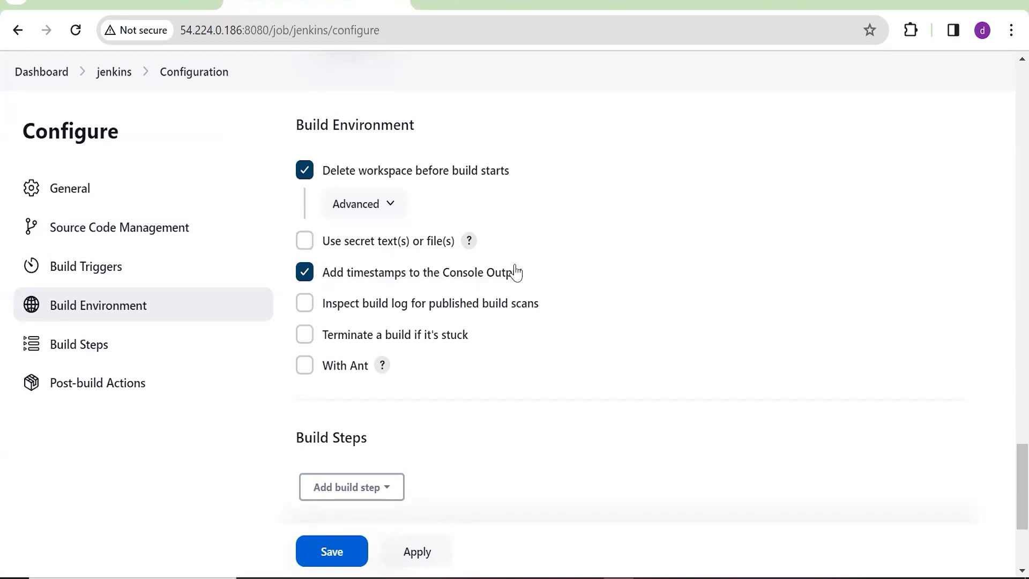
click(346, 549)
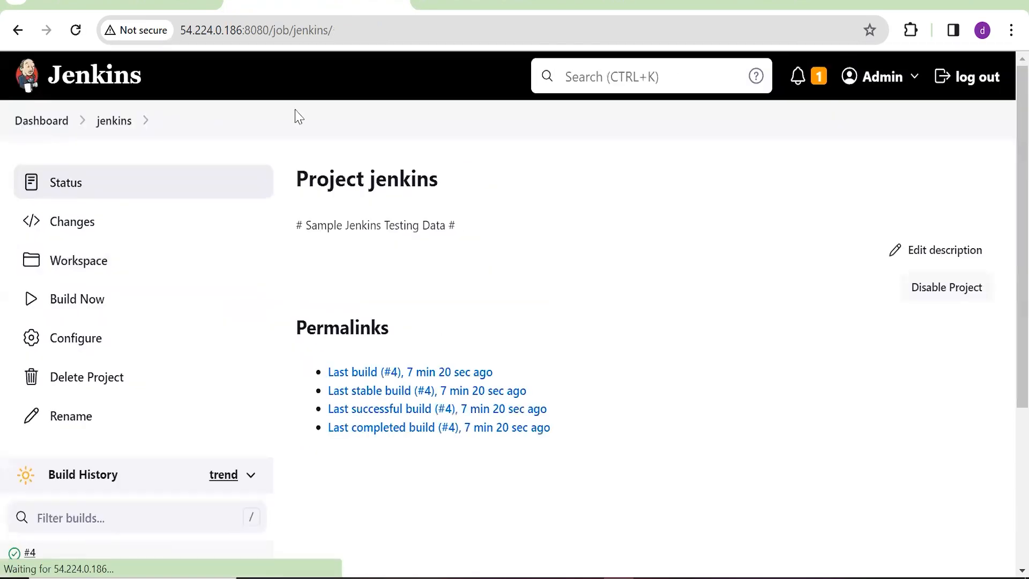
click(108, 5)
scroll(182, 174, up, 5)
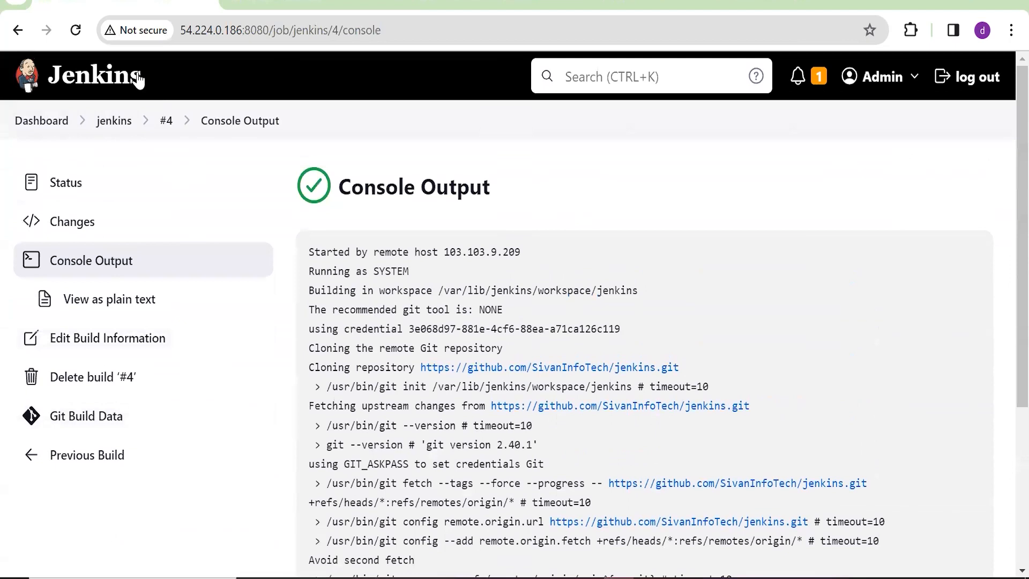
click(78, 33)
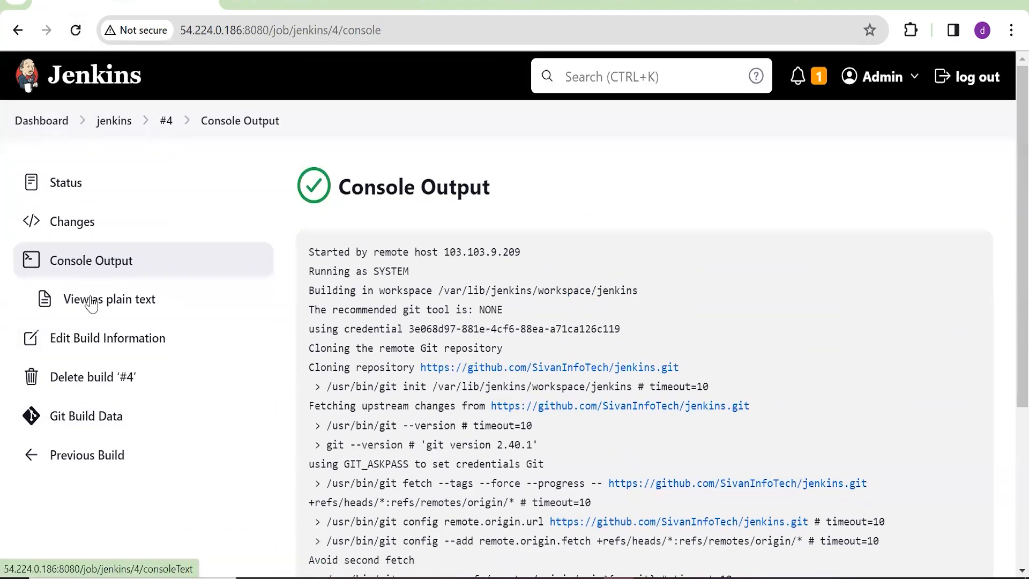
Run build #5 and scroll its console output to Finished: SUCCESS
click(107, 131)
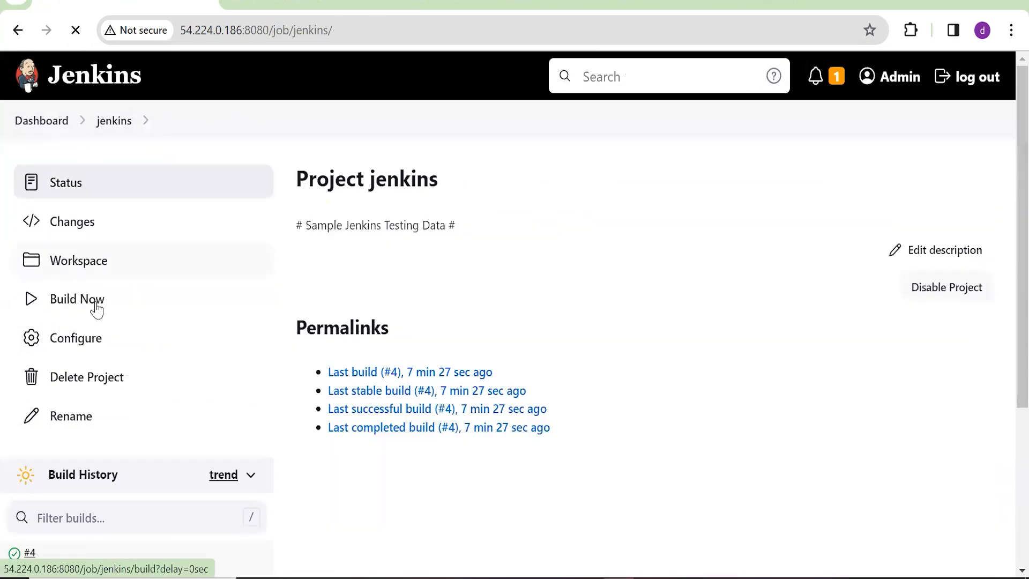
scroll(377, 446, down, 3)
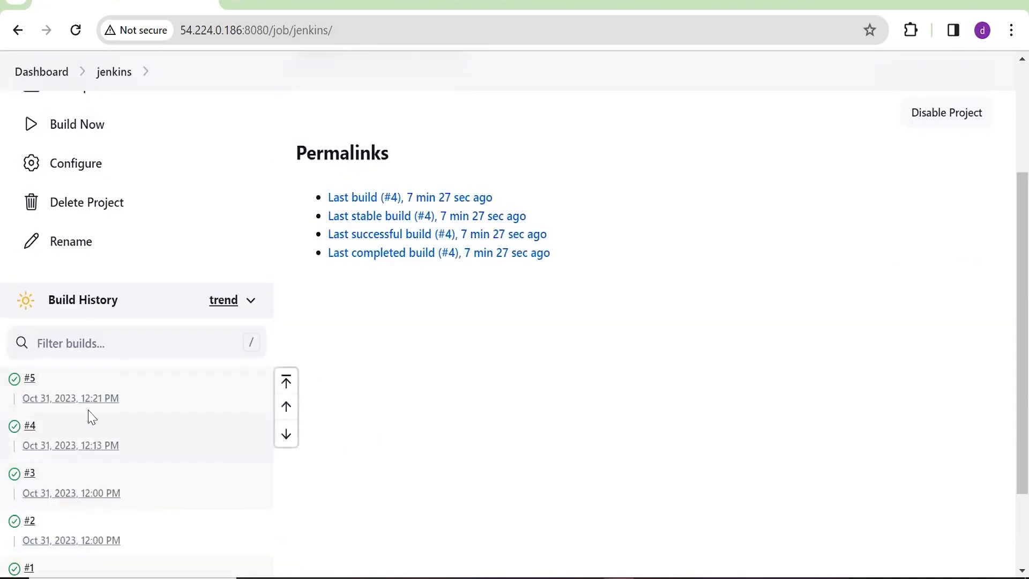
click(16, 394)
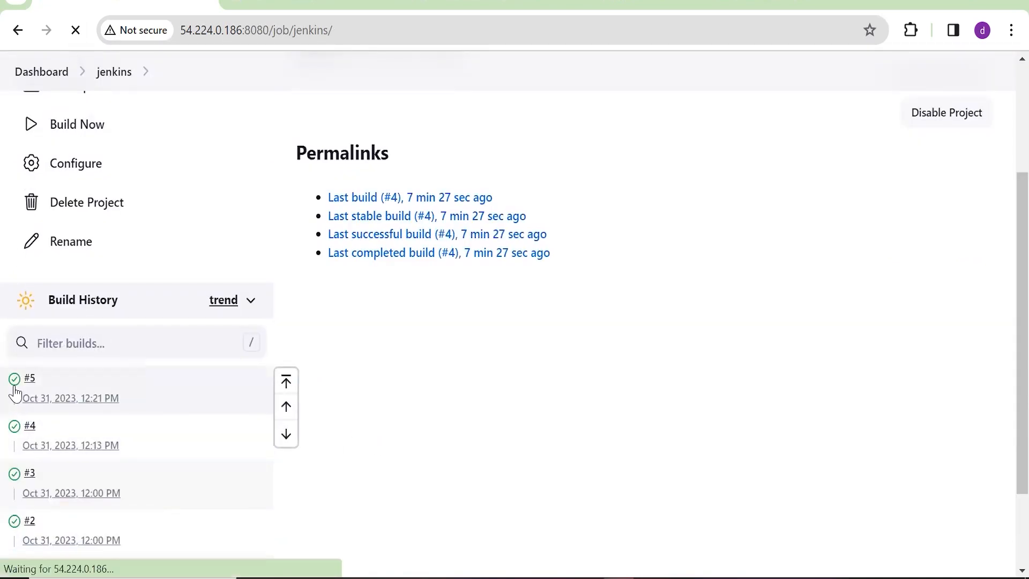
scroll(387, 331, down, 2)
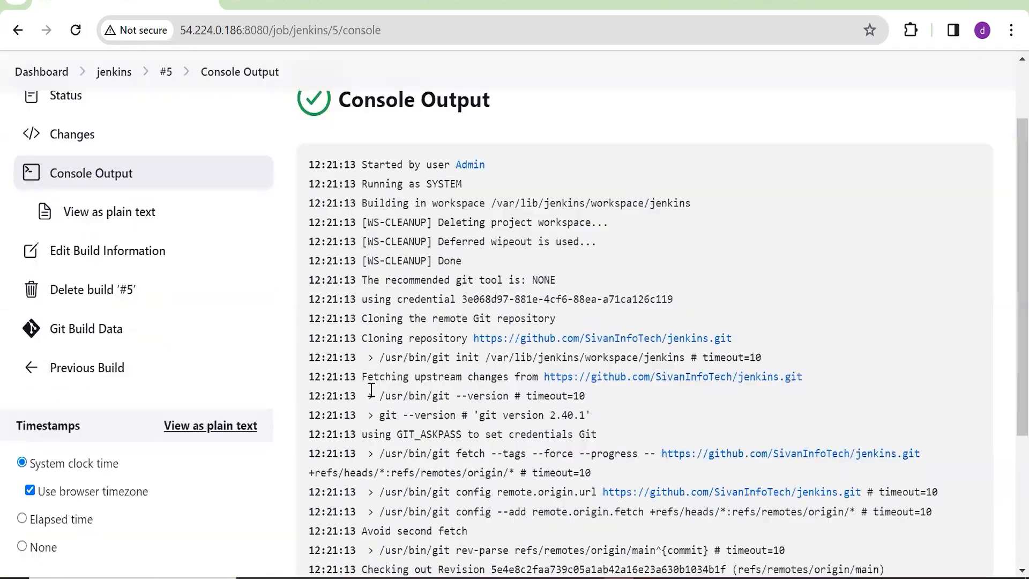
scroll(381, 536, down, 5)
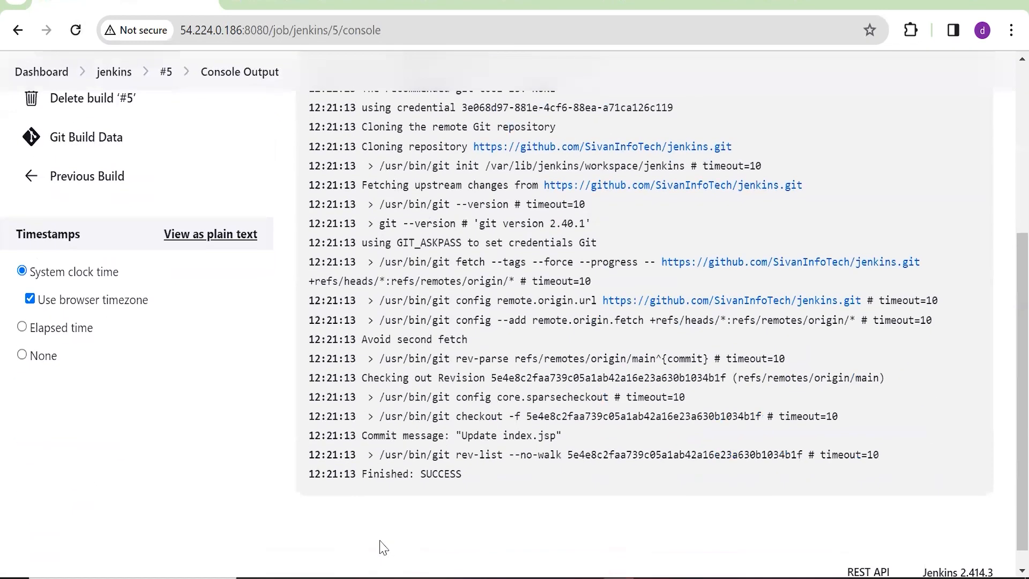
scroll(381, 536, up, 7)
View build #3's console log from the jenkins project page
click(114, 120)
scroll(54, 370, down, 4)
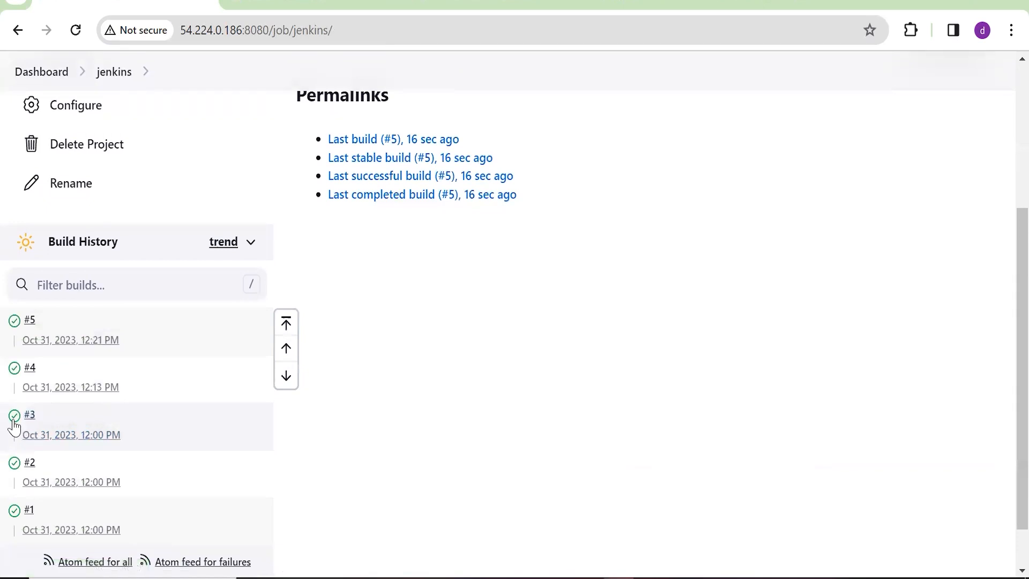
click(13, 420)
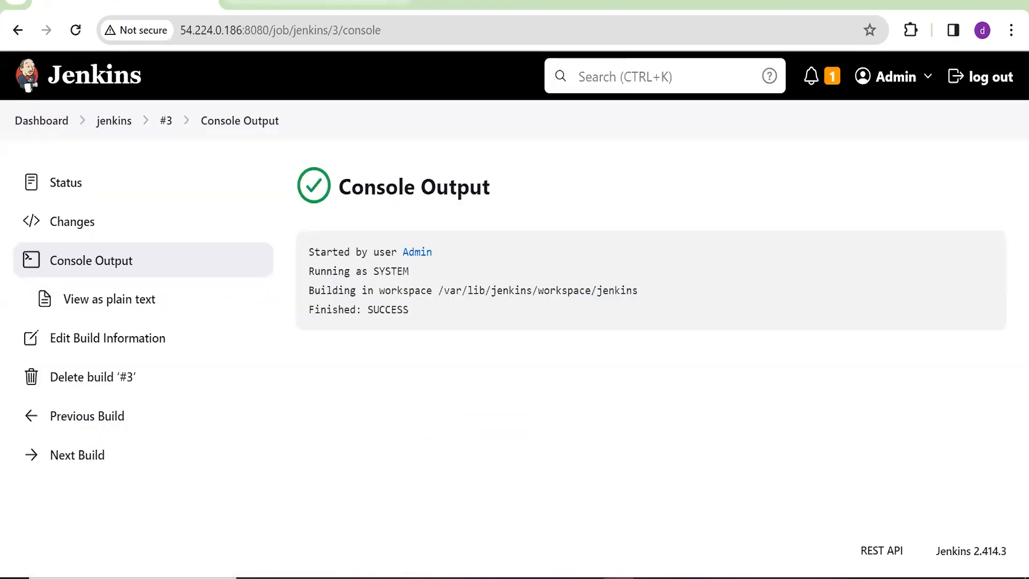
click(284, 3)
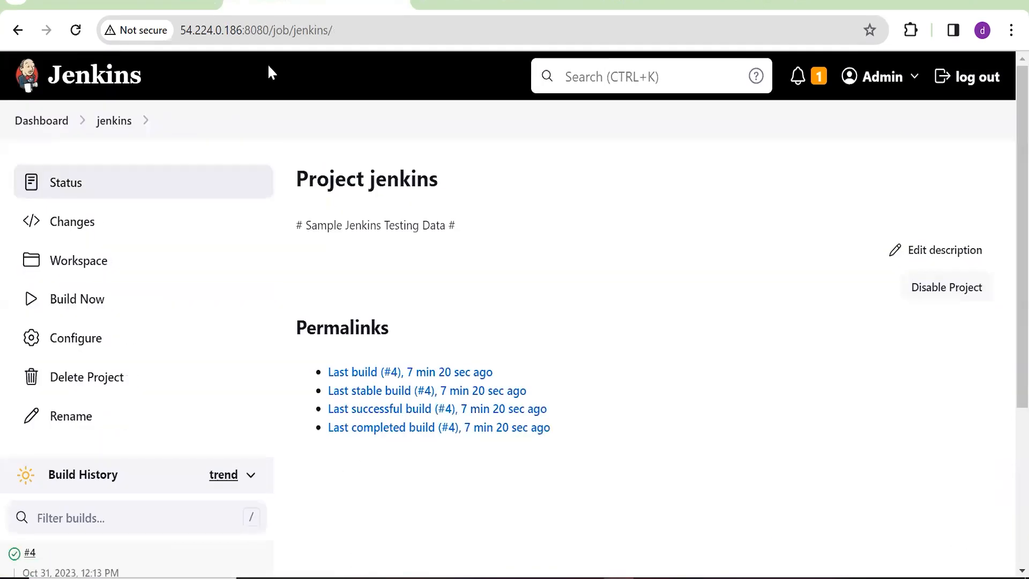
In the job's Configure page, toggle With Ant and build-scan inspection on and back off, then scroll down to Build Steps
click(101, 339)
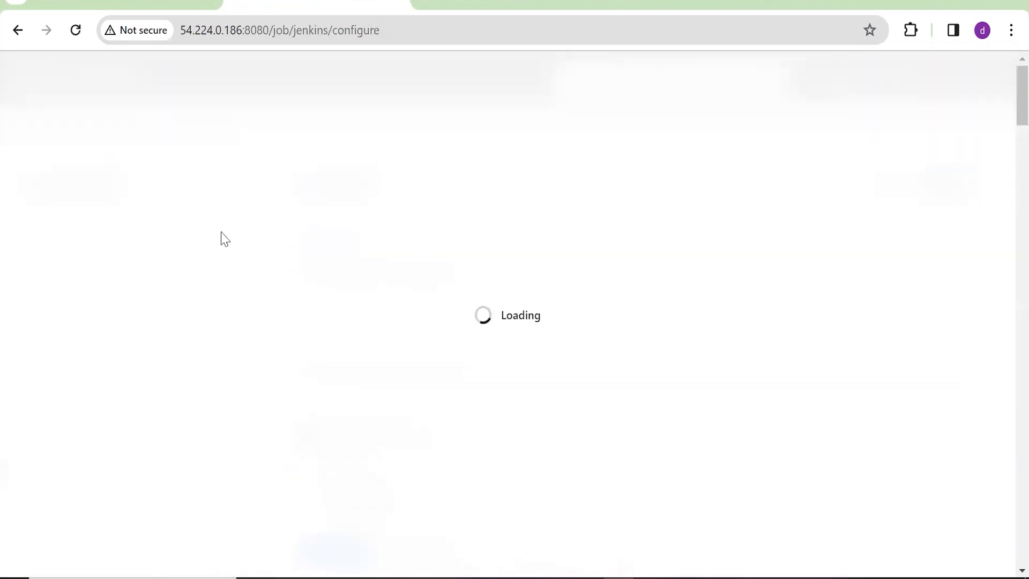
click(90, 355)
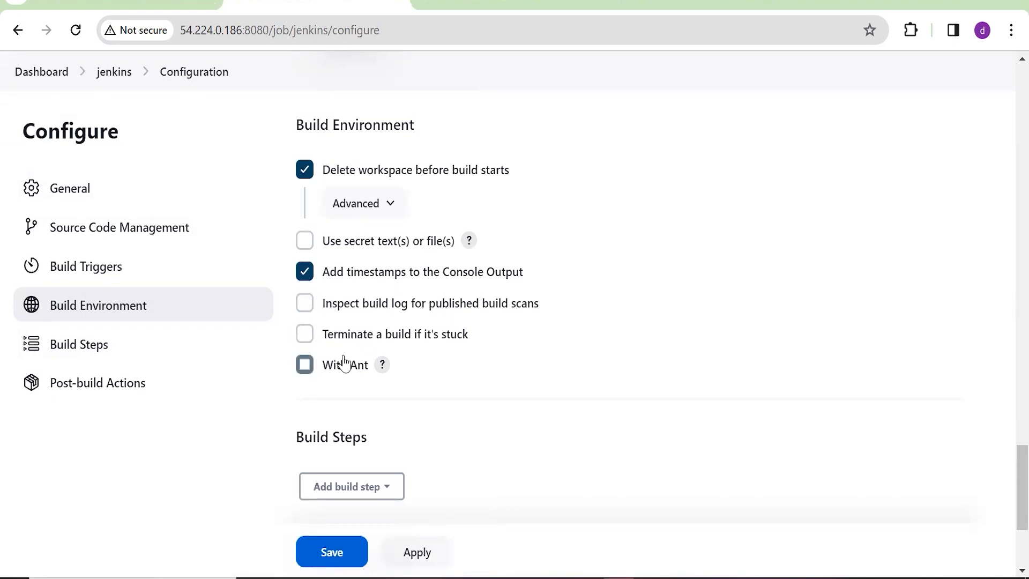
click(312, 364)
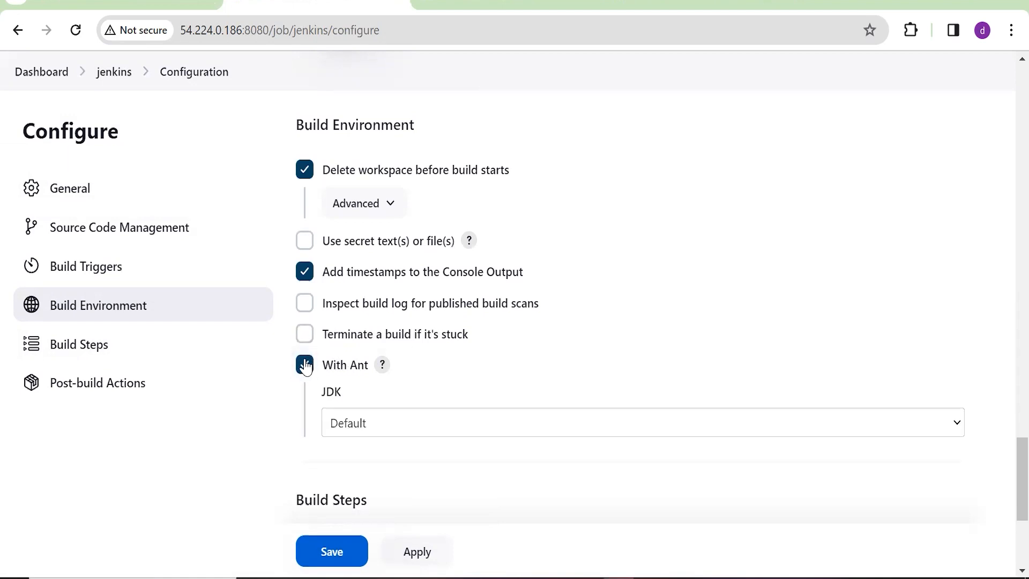
click(306, 367)
click(304, 305)
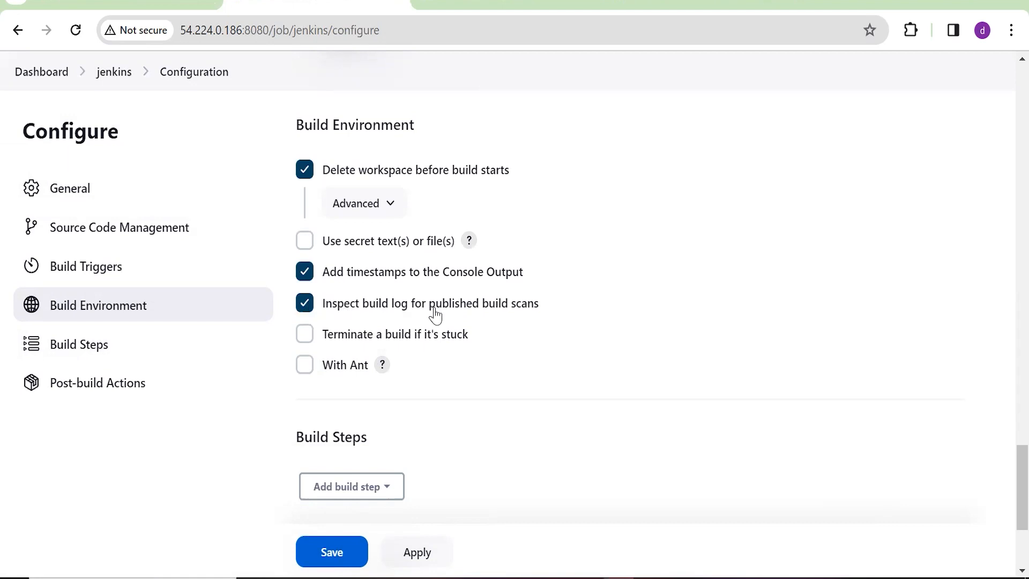
click(304, 303)
scroll(289, 247, down, 2)
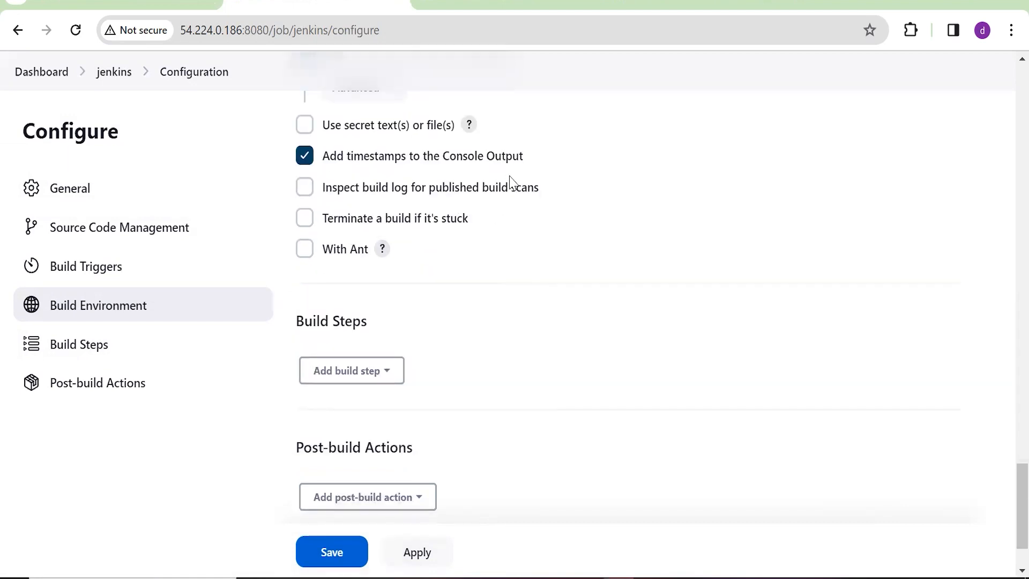
scroll(504, 214, up, 2)
scroll(363, 253, down, 4)
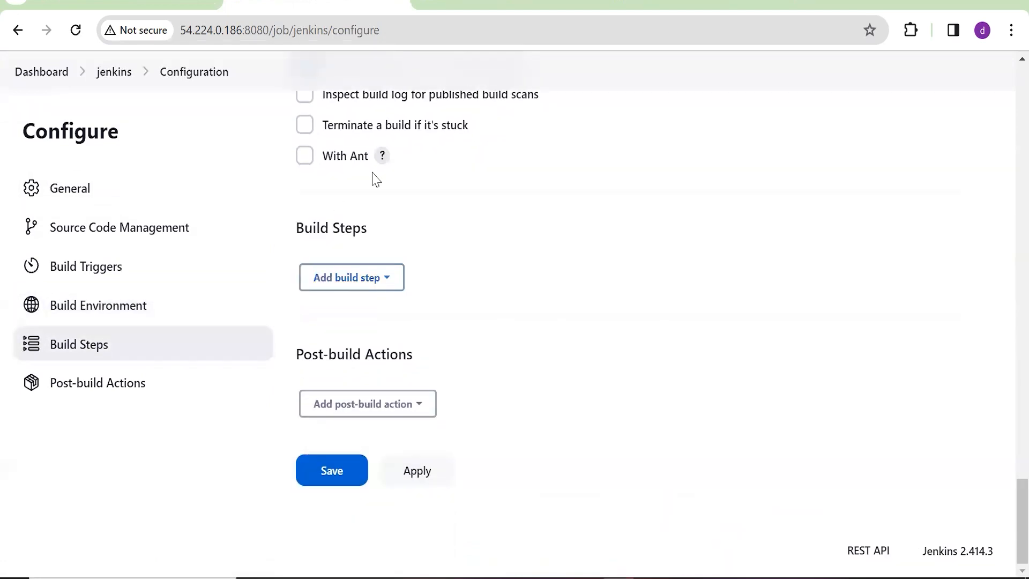
Open the Add build step dropdown of build step types, after a brief check of GitHub
click(381, 287)
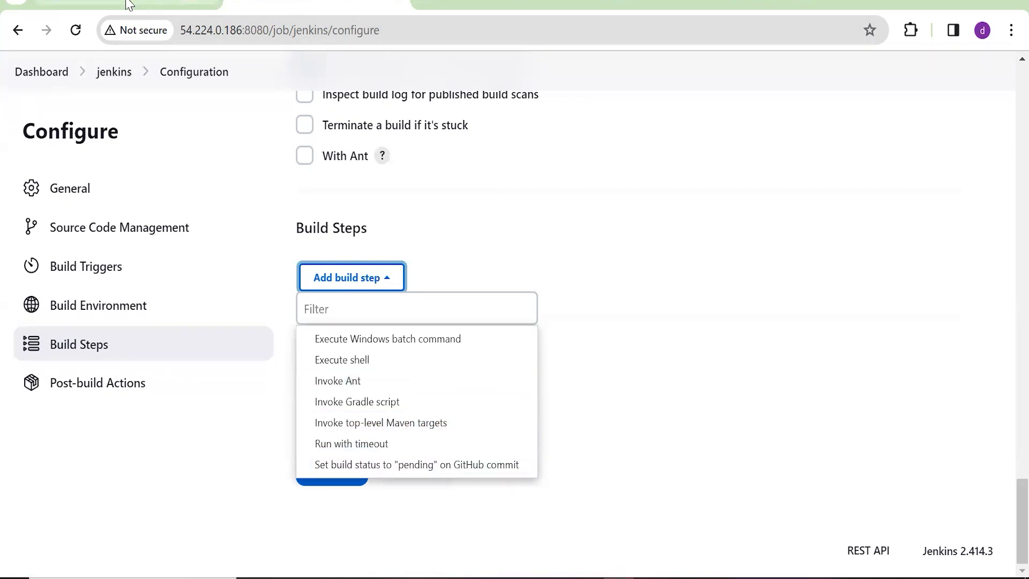
click(487, 5)
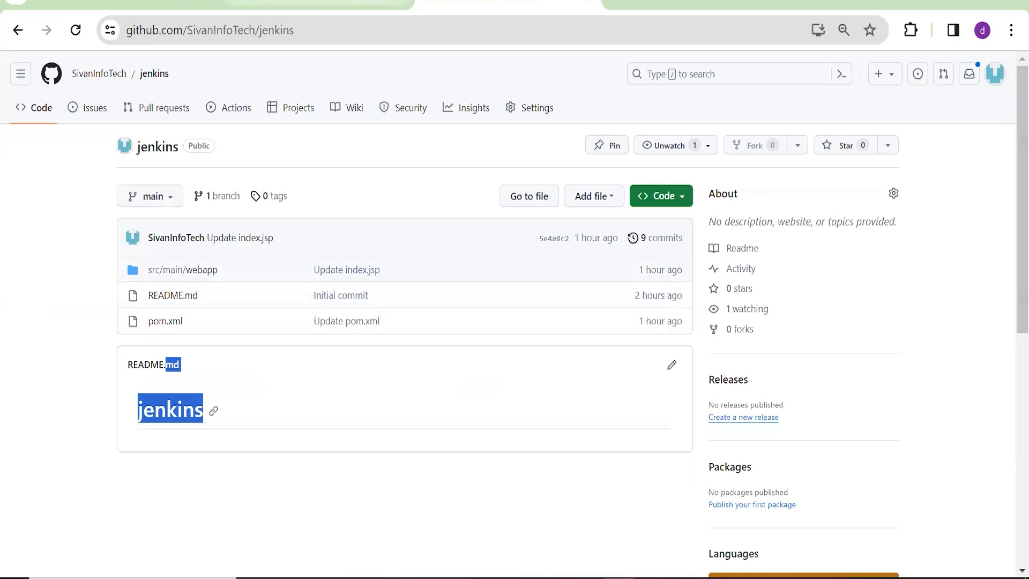
click(316, 5)
click(725, 297)
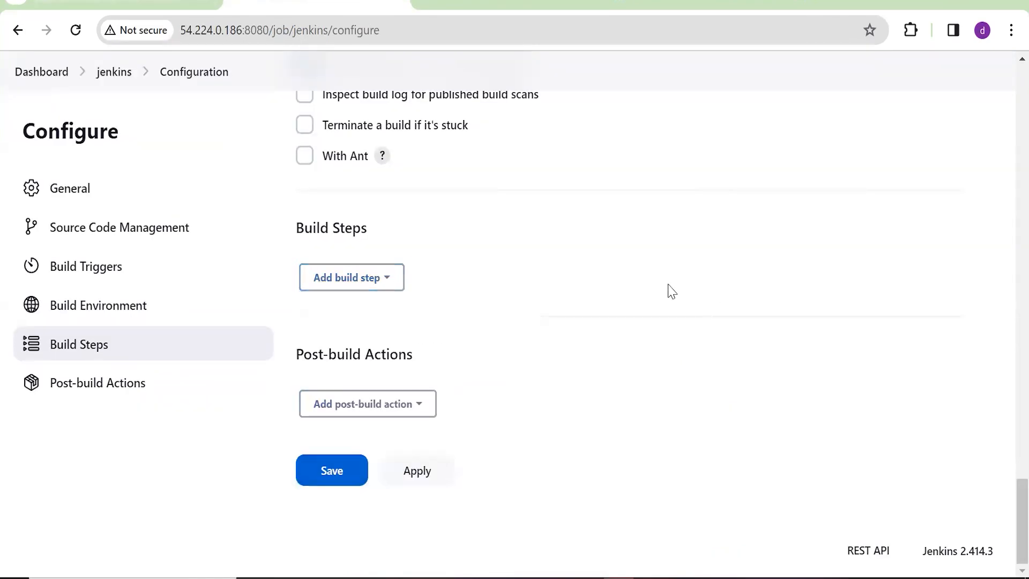
click(385, 278)
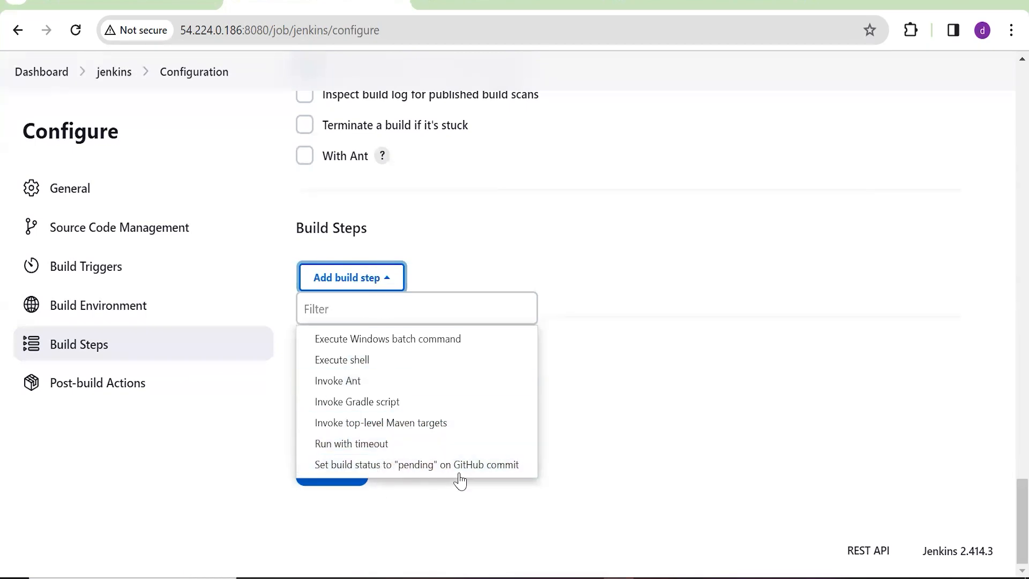
Add an Invoke top-level Maven targets build step with Maven Version set to Maven
click(408, 426)
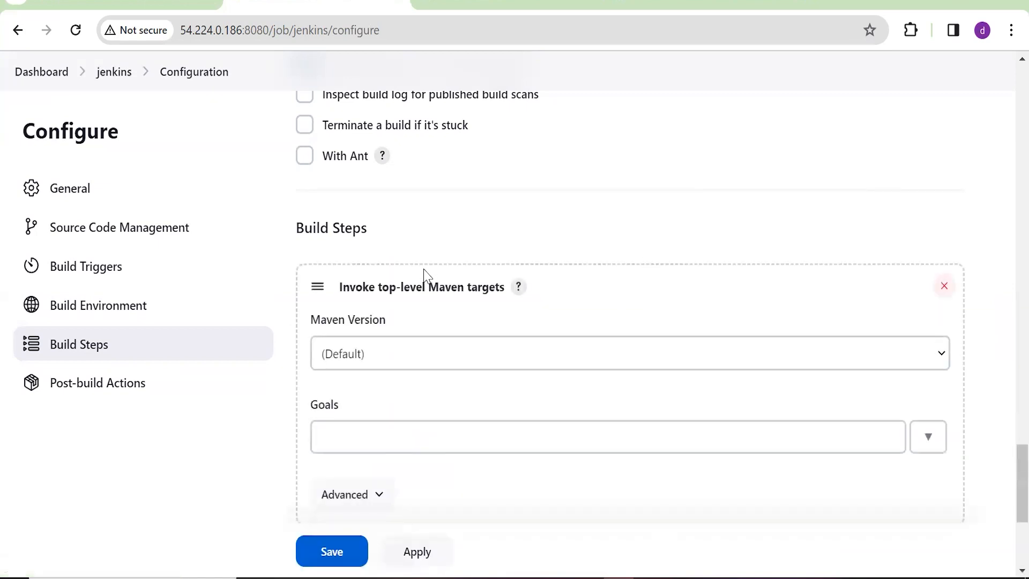
click(370, 181)
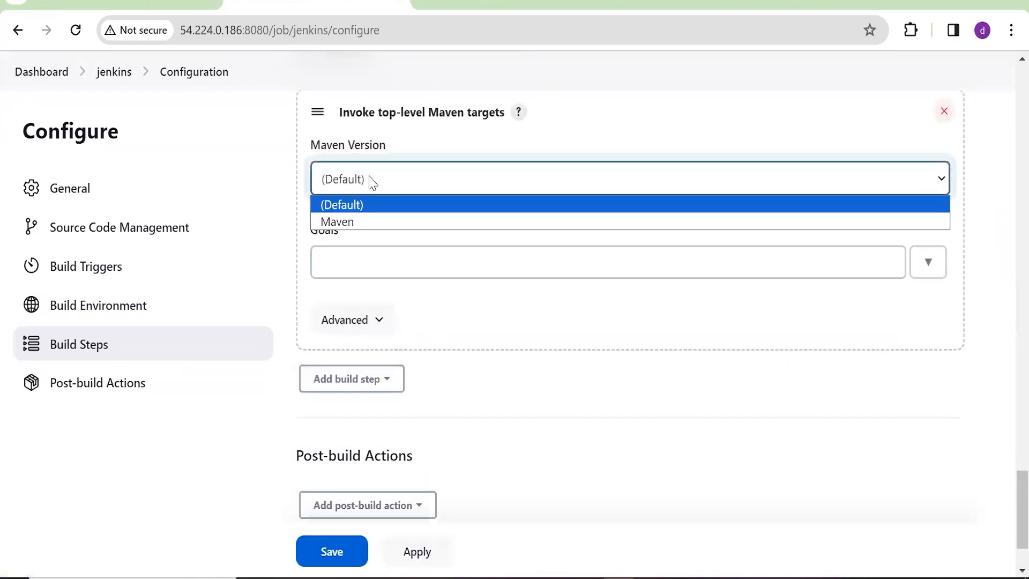
click(395, 223)
click(432, 183)
click(461, 225)
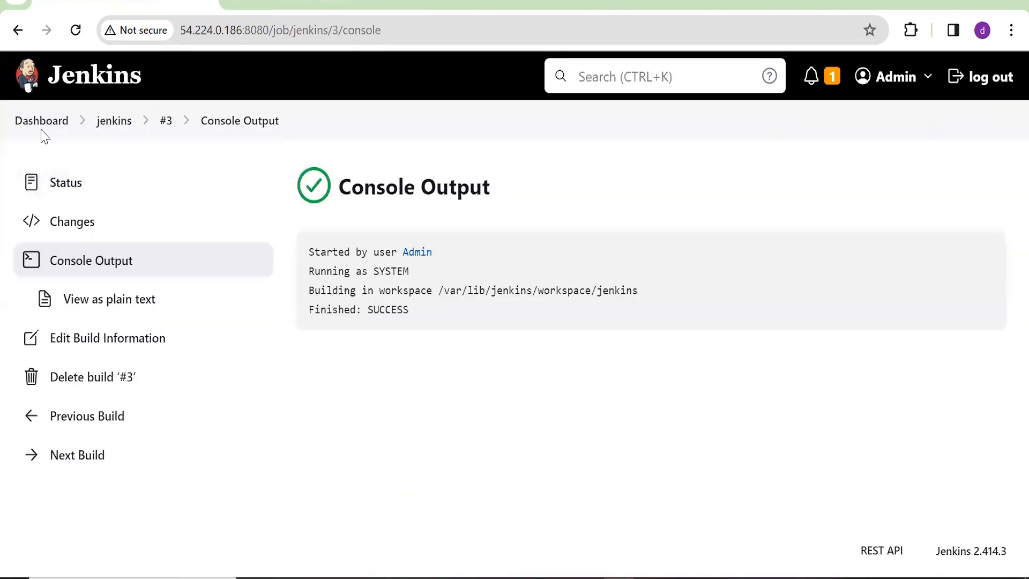
click(47, 132)
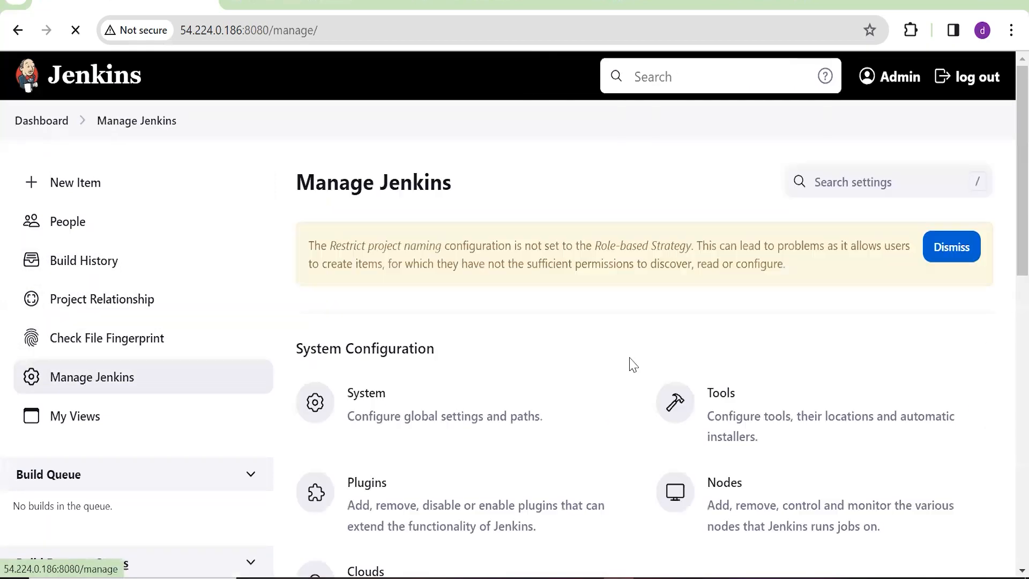
Open Manage Jenkins > Tools and expand the Maven installations list
scroll(650, 296, down, 2)
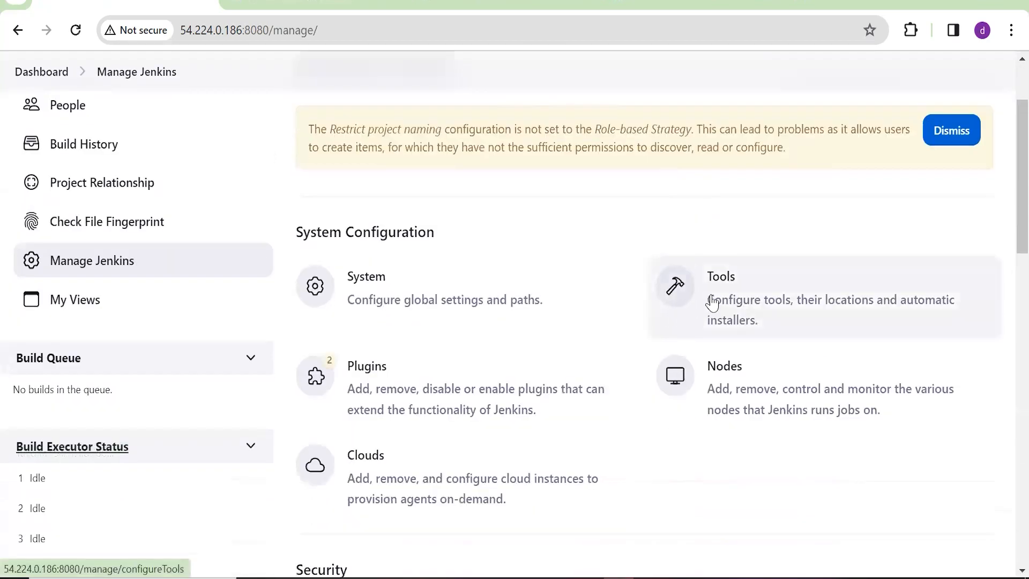
click(741, 296)
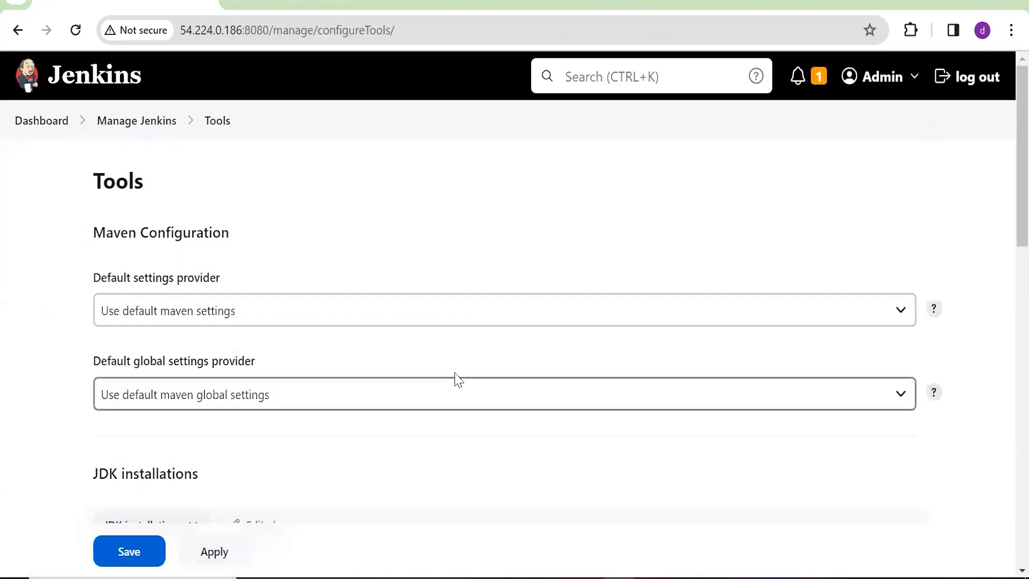
scroll(454, 378, down, 2)
scroll(413, 259, down, 6)
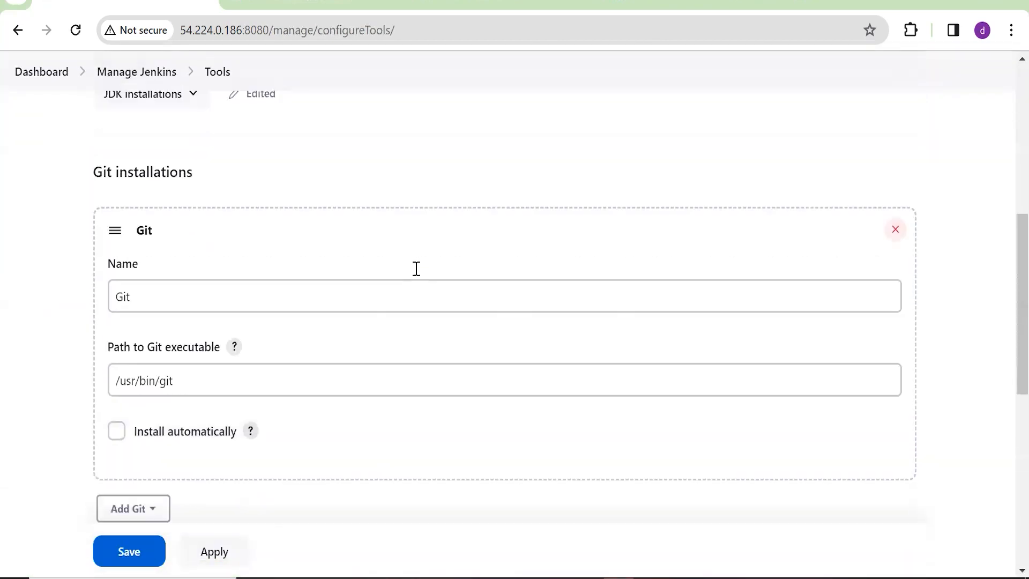
scroll(263, 250, down, 8)
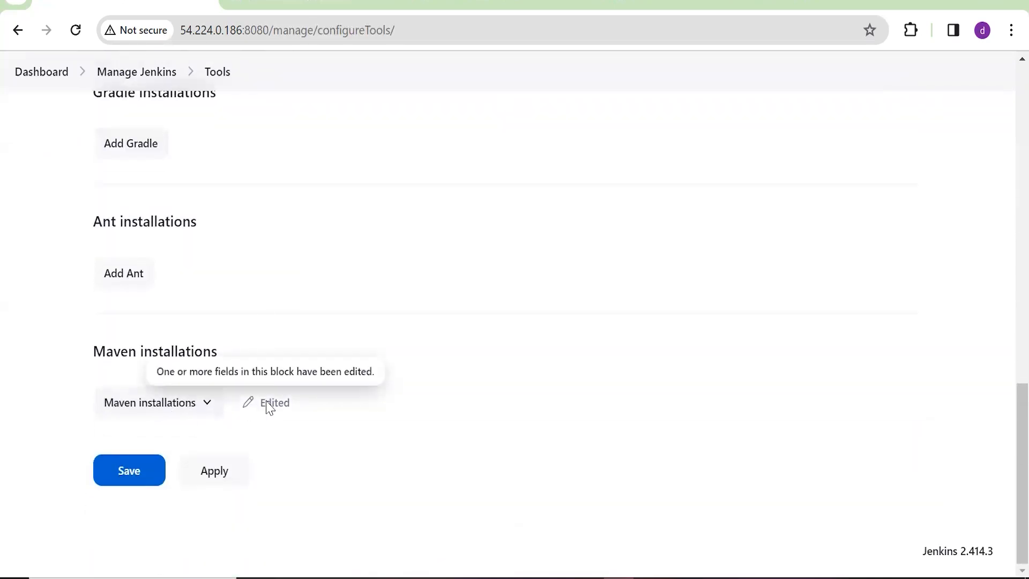
click(215, 412)
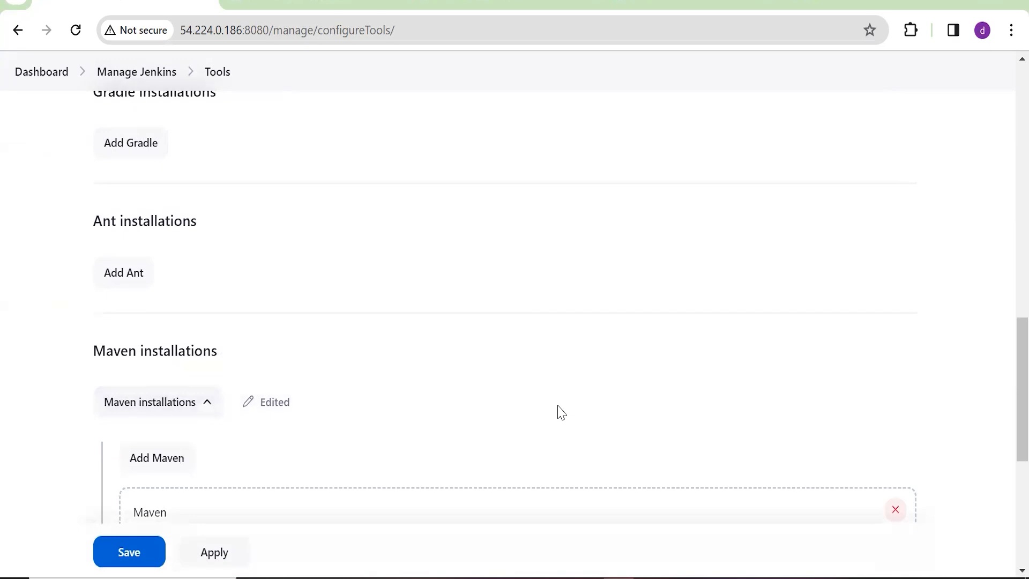
Rename the Maven installation to Mavenupdate by appending 'update', and save the tool settings
scroll(557, 414, down, 6)
click(154, 221)
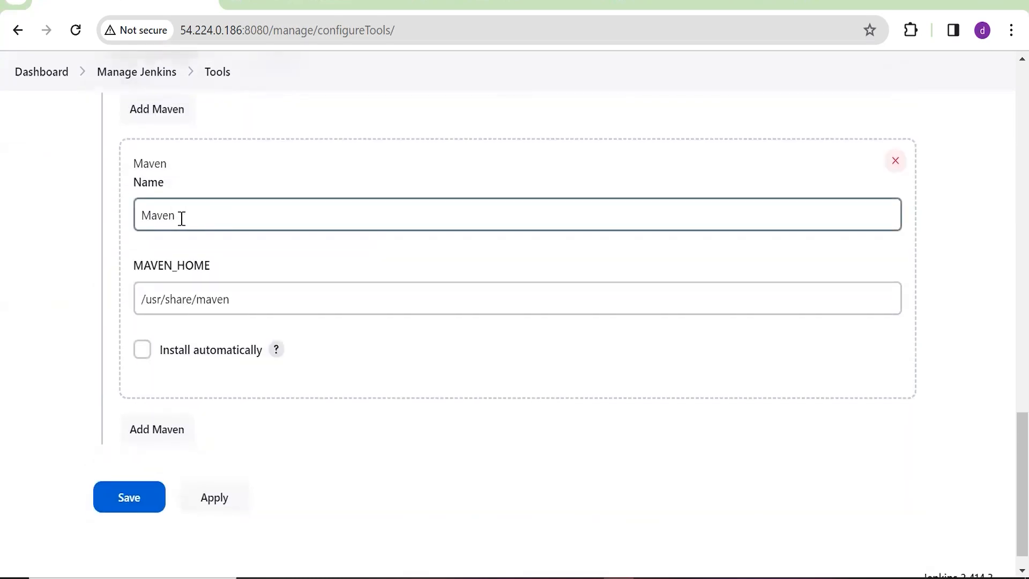
click(254, 205)
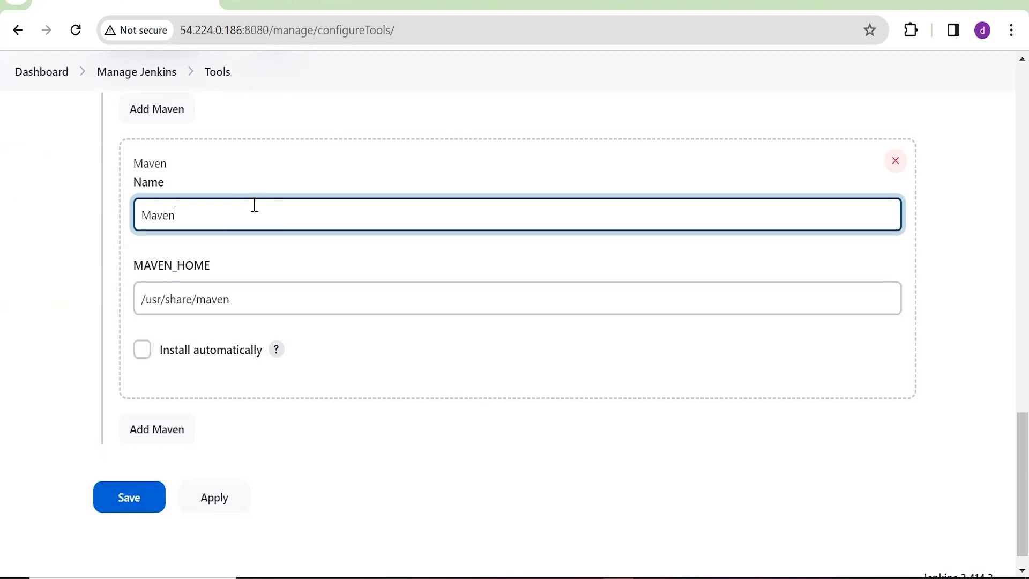
text(update)
click(147, 509)
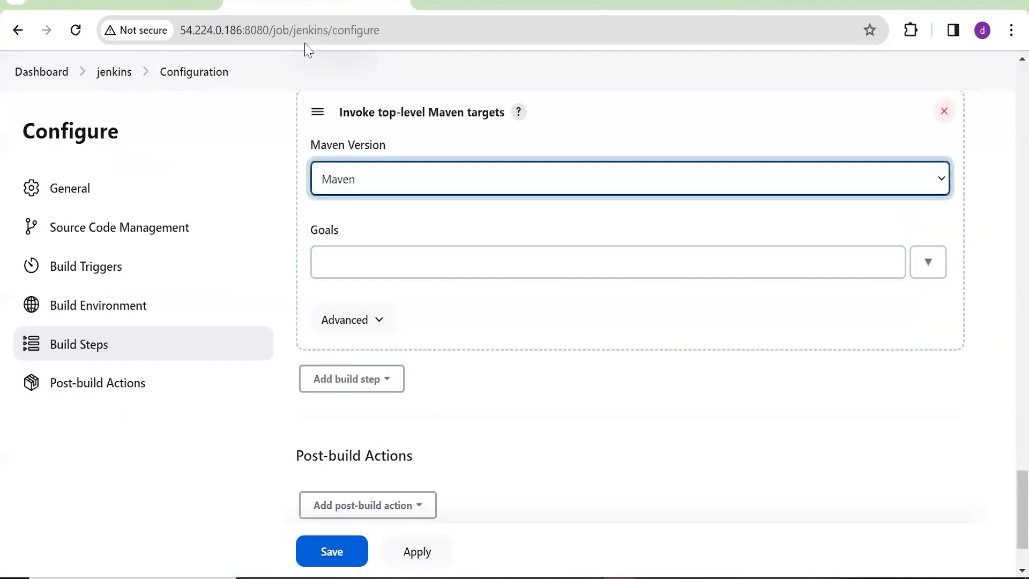
Reload the job configuration and add an Invoke top-level Maven targets step using Mavenupdate
scroll(590, 364, up, 2)
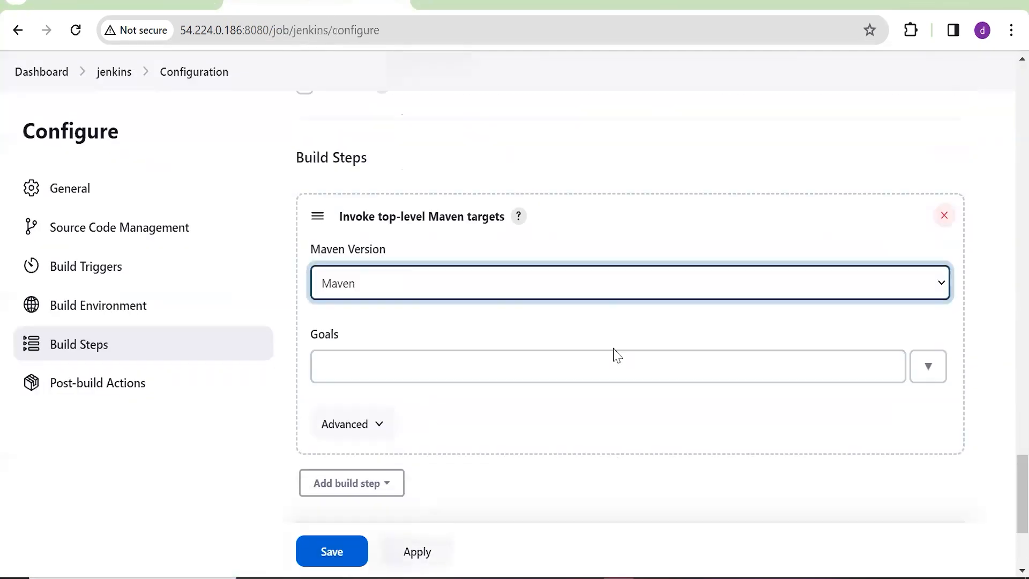
click(76, 30)
click(561, 140)
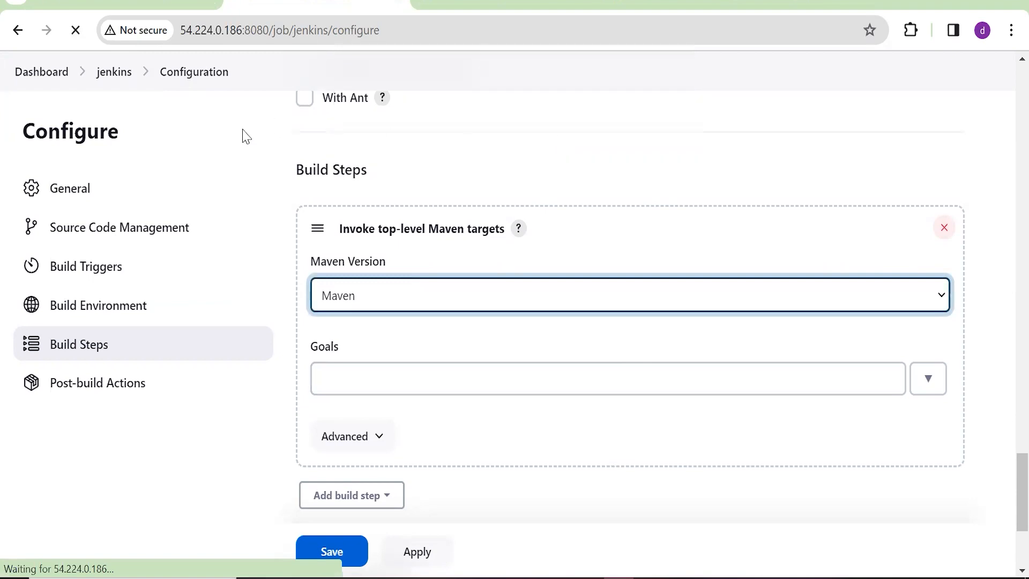
click(370, 198)
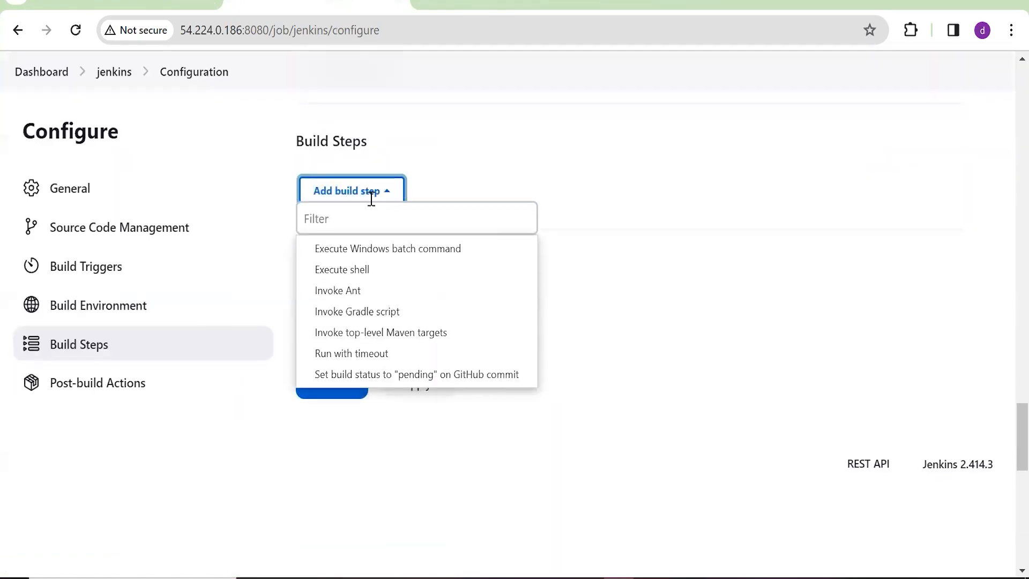
click(372, 306)
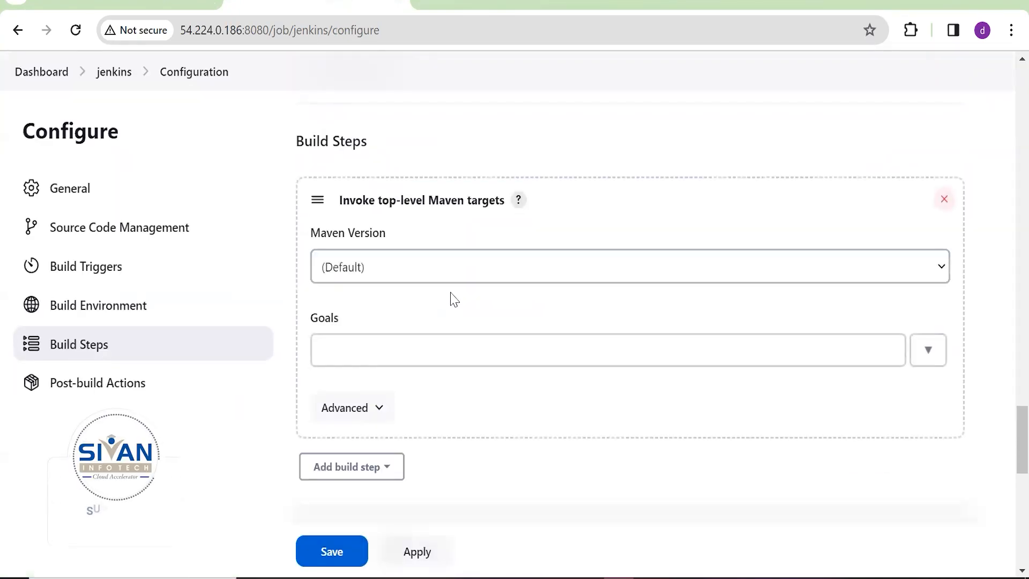
click(500, 276)
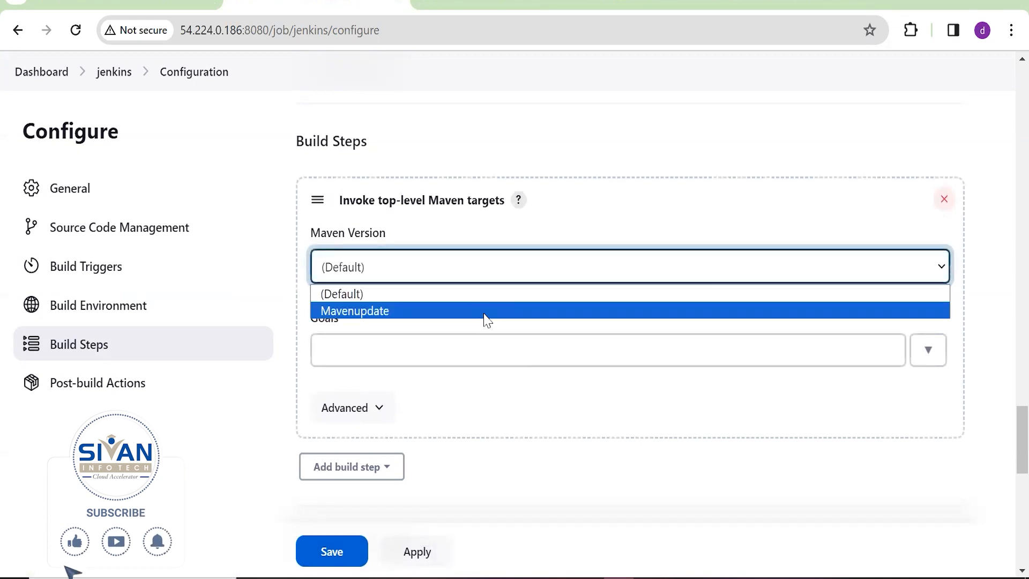
click(484, 312)
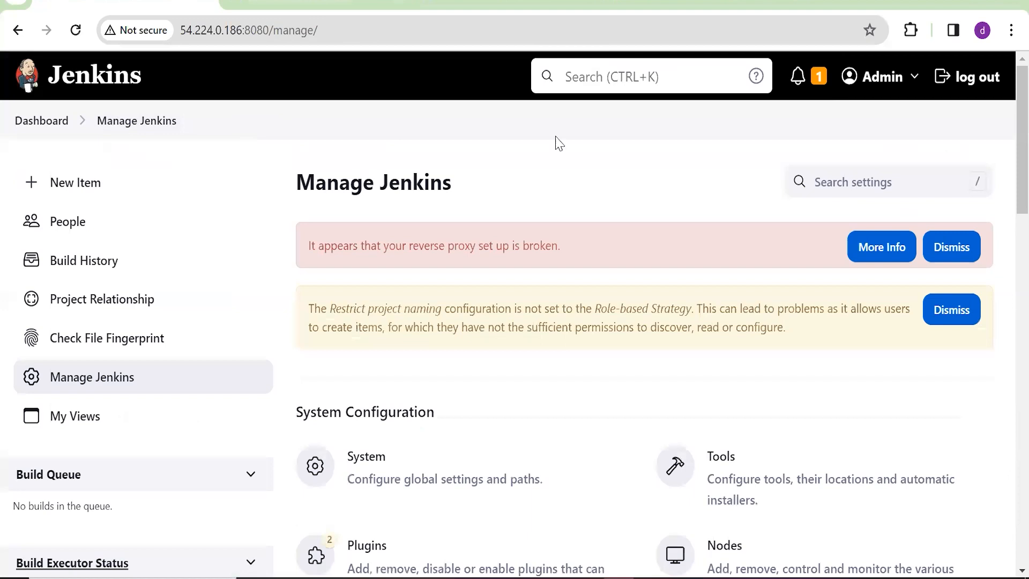
Set the Maven goals to 'clean install', save the job, and view its workspace files
scroll(723, 369, down, 2)
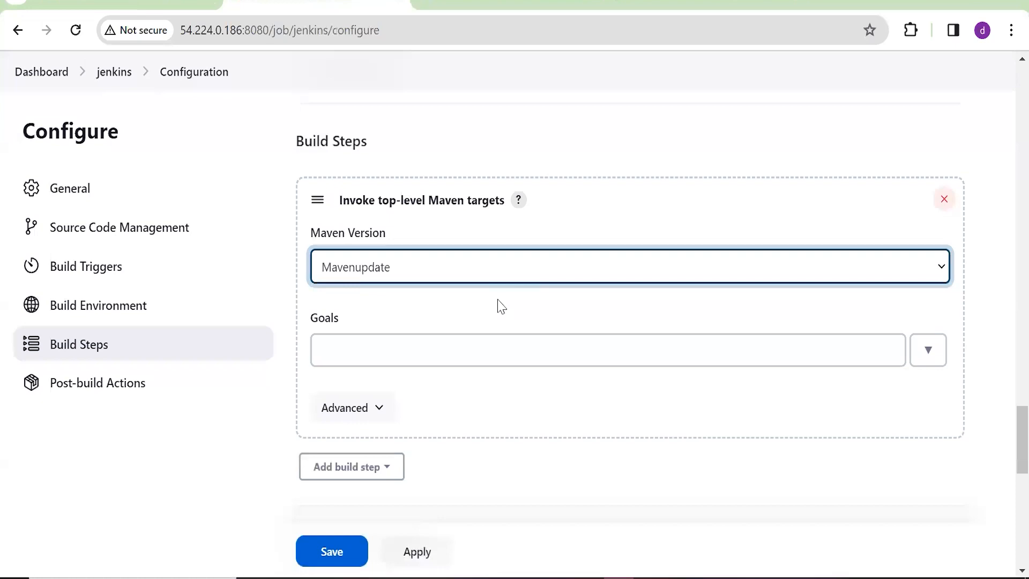
click(432, 352)
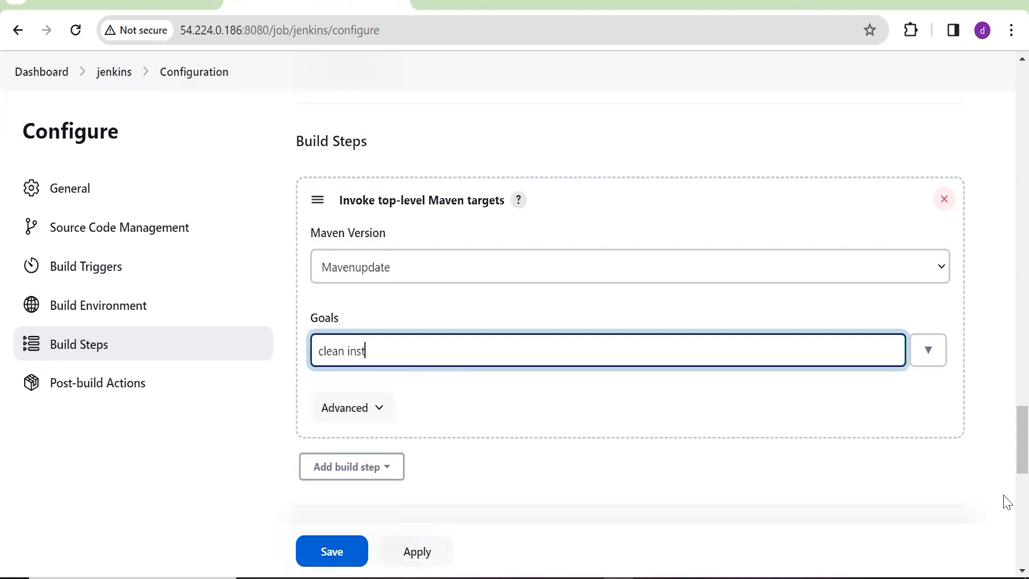
scroll(1006, 502, down, 3)
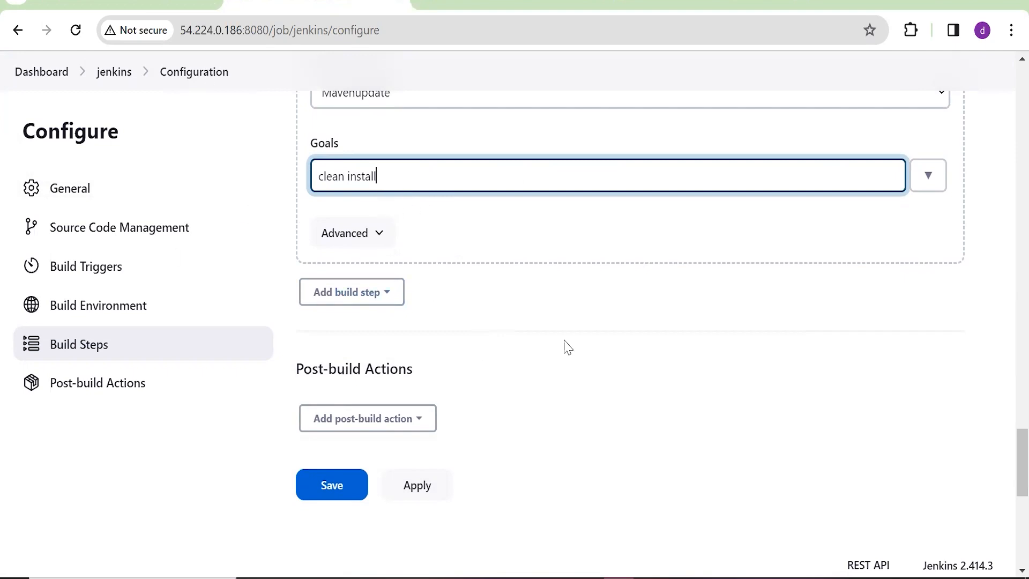
scroll(568, 347, down, 1)
click(335, 435)
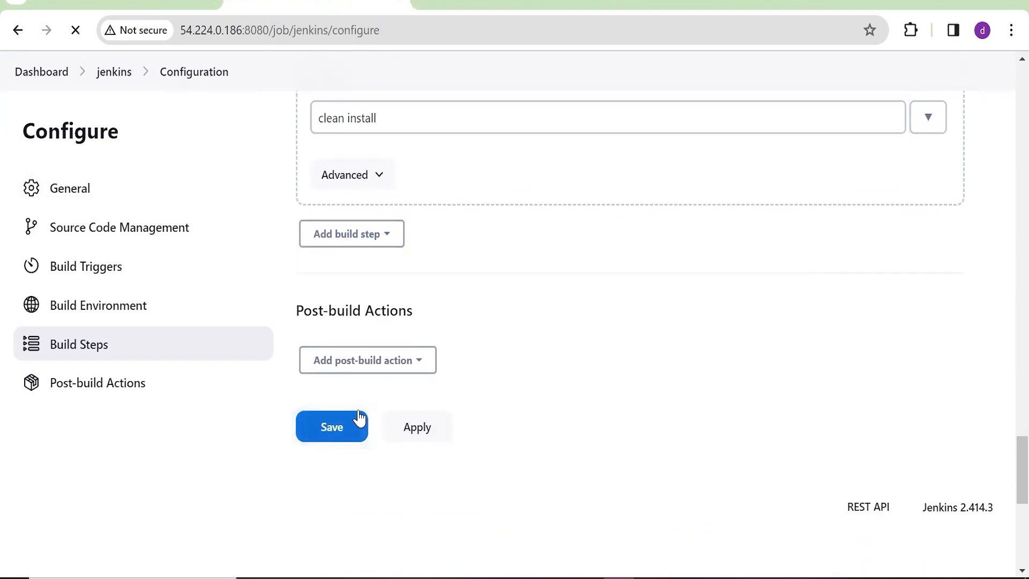
scroll(397, 435, down, 4)
scroll(390, 445, up, 4)
click(81, 260)
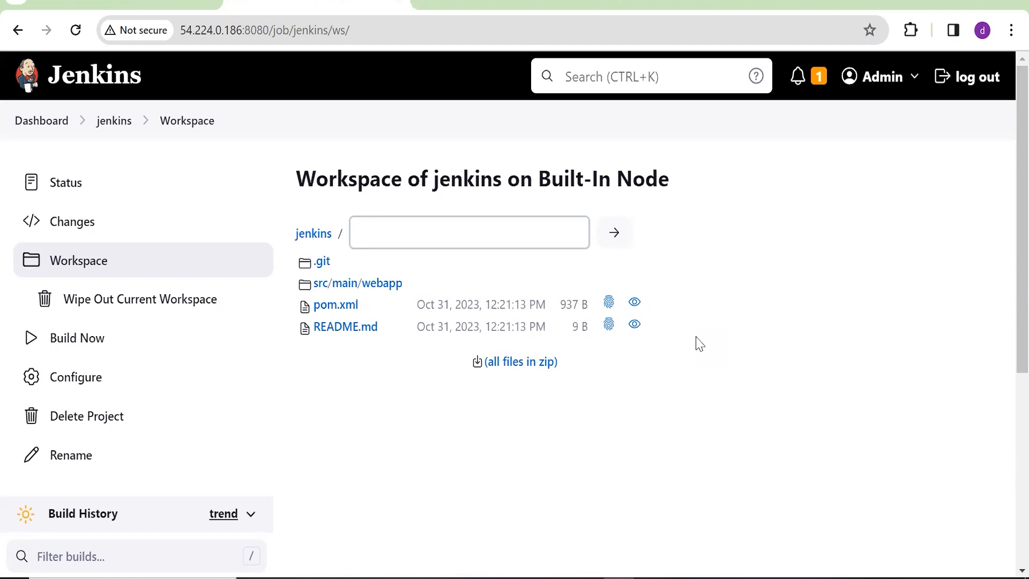
Run build #6 and scroll through its console output
click(46, 343)
scroll(225, 408, down, 4)
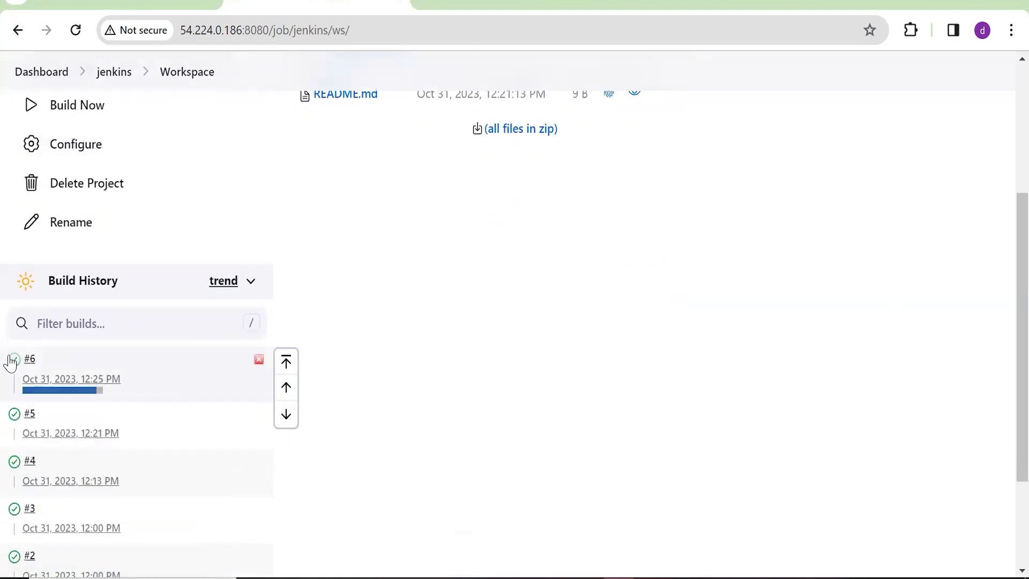
click(12, 360)
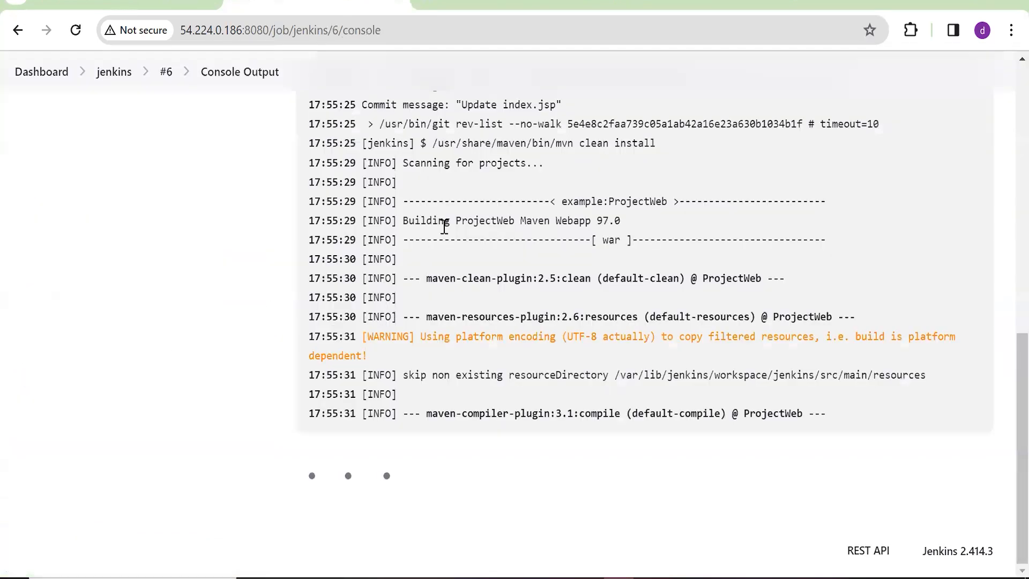
scroll(507, 311, up, 10)
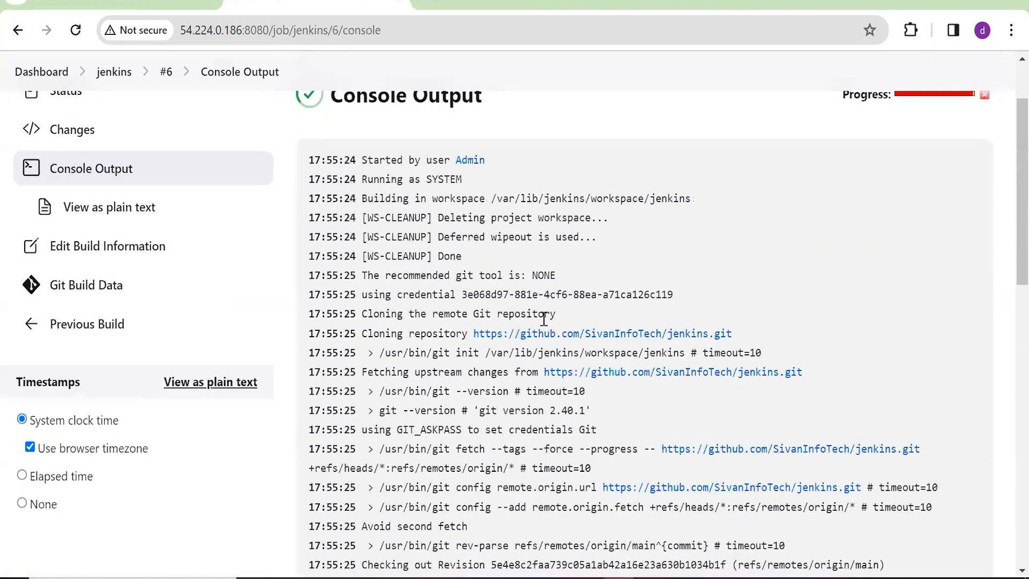
scroll(546, 325, down, 10)
scroll(593, 279, down, 8)
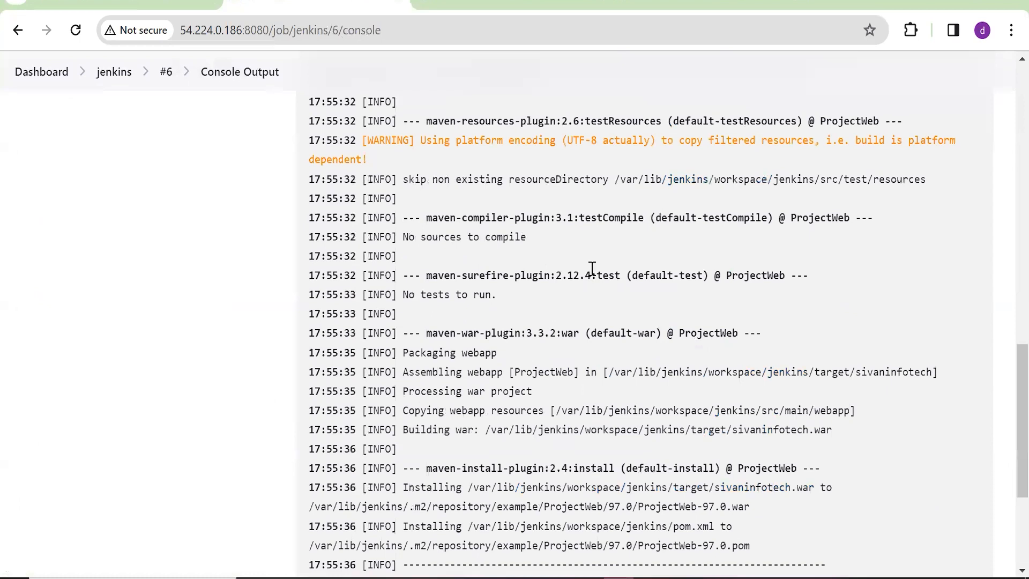
scroll(505, 265, up, 6)
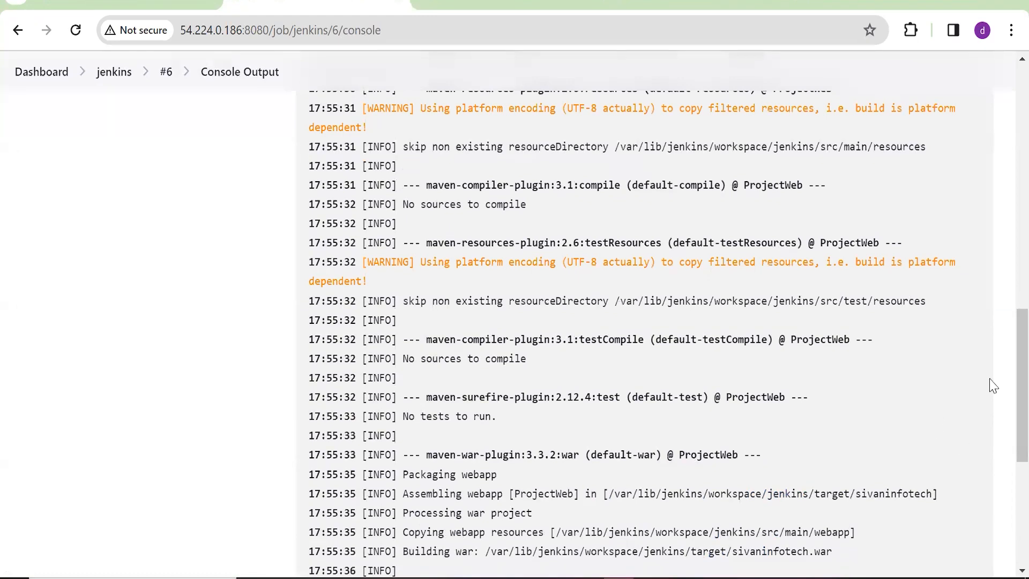
scroll(701, 390, down, 6)
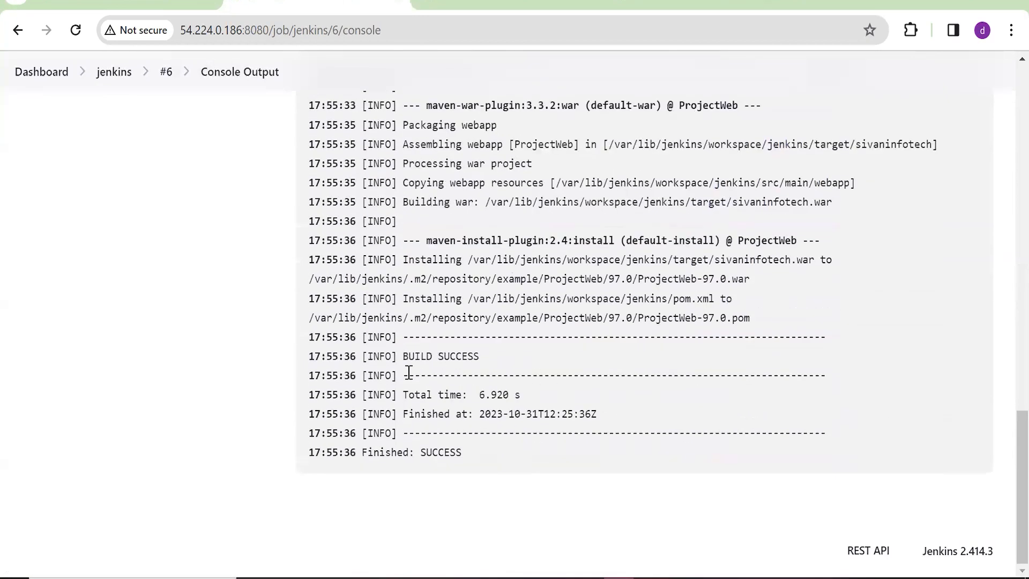
Highlight the BUILD SUCCESS, final SUCCESS and sivaninfotech.war install lines in the log
drag(399, 359, 491, 366)
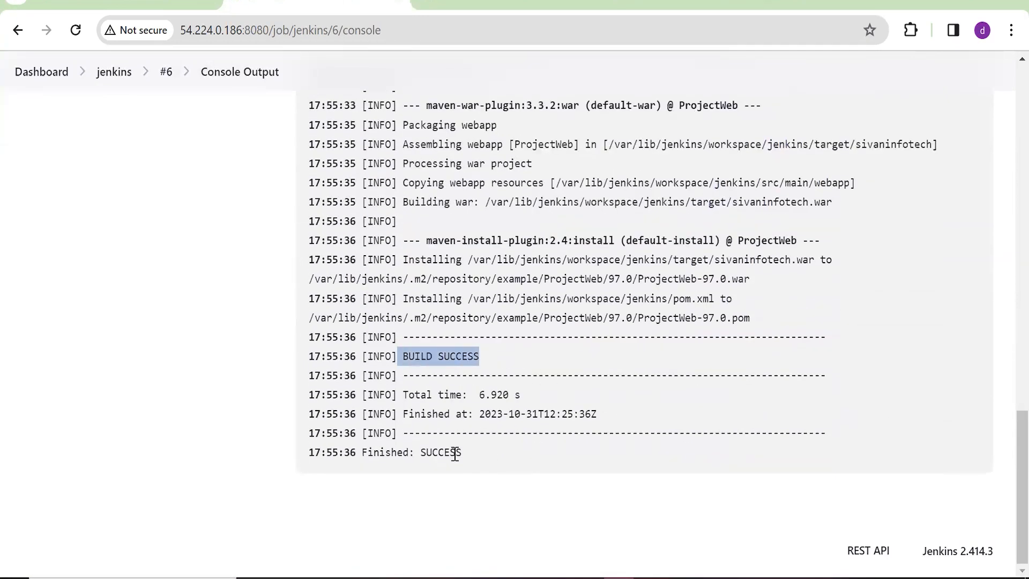
drag(419, 447, 485, 454)
scroll(626, 473, up, 2)
drag(427, 357, 406, 339)
drag(414, 375, 844, 387)
click(527, 379)
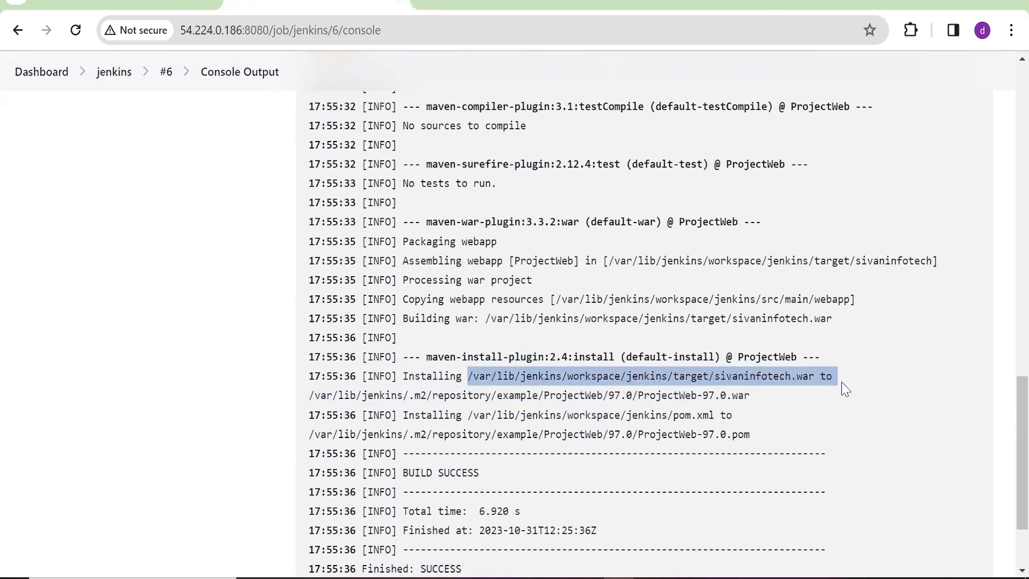
click(845, 389)
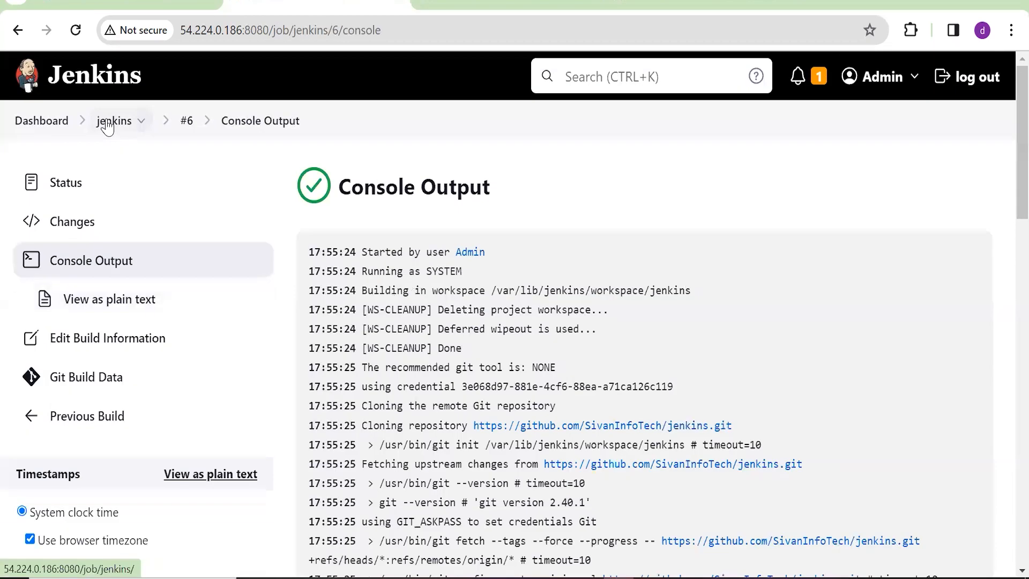
From the project's Workspace, open the target folder and download sivaninfotech.war (1.74 KB)
click(113, 119)
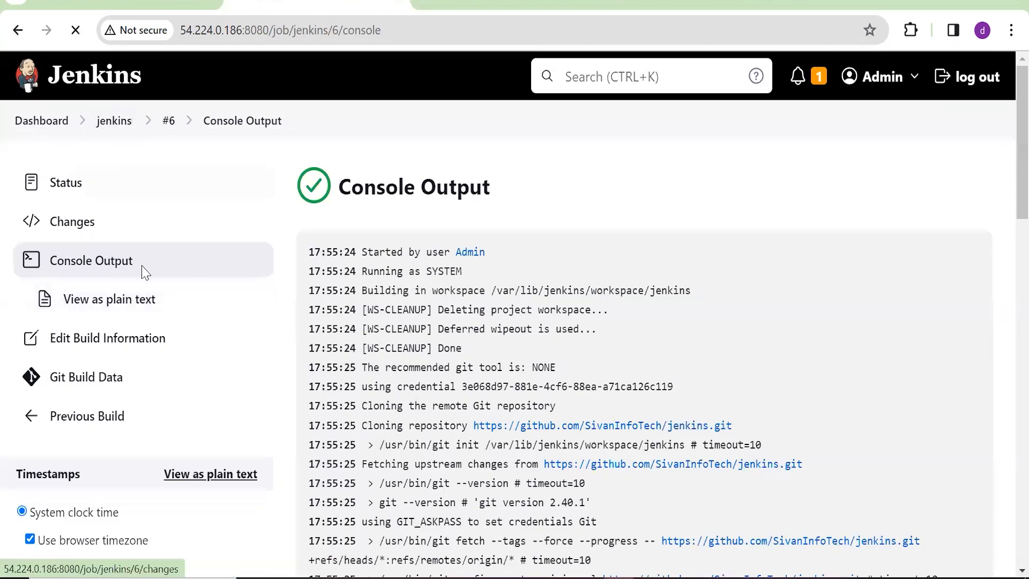
click(93, 261)
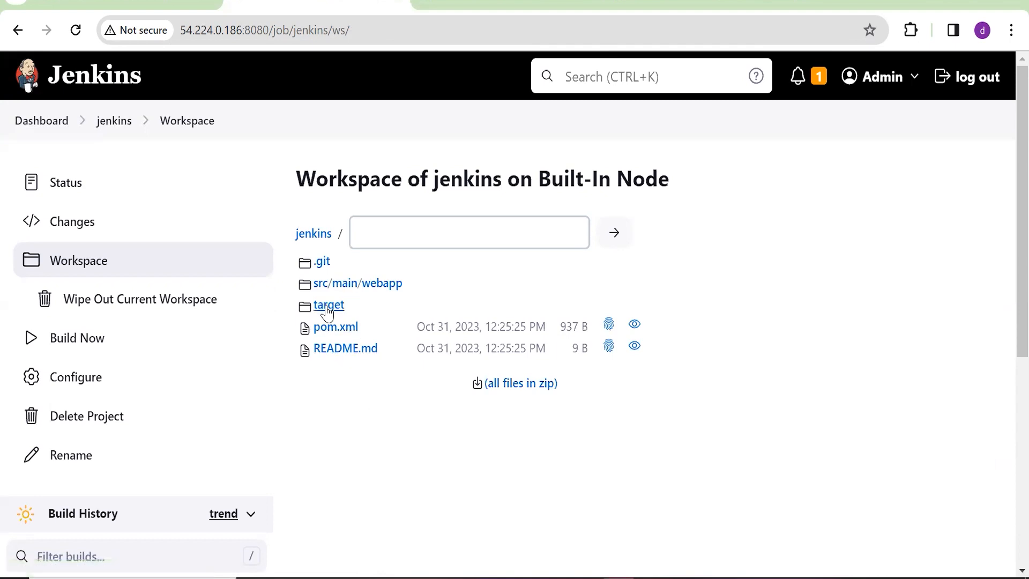
click(328, 307)
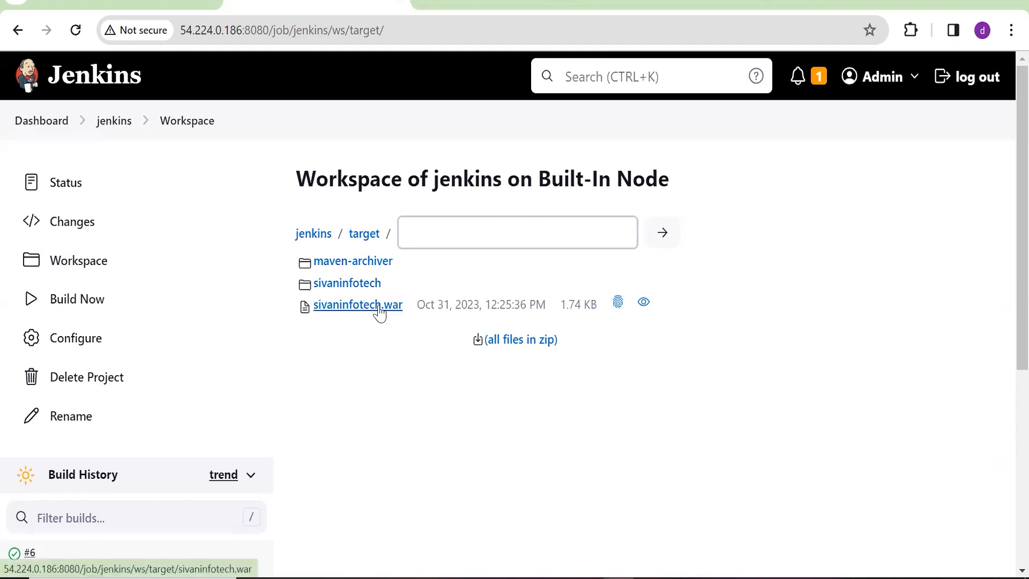
click(365, 316)
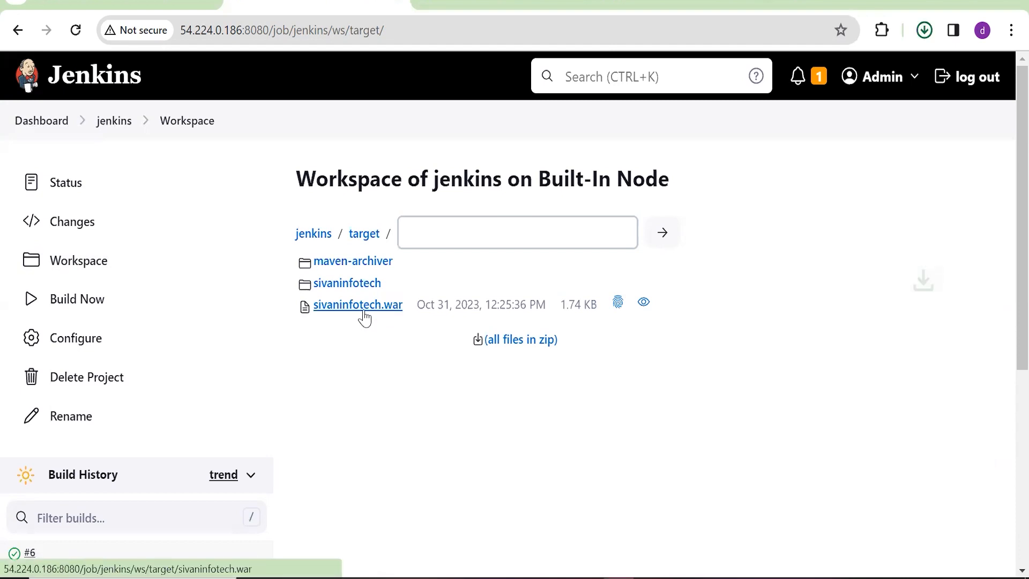
scroll(385, 363, down, 1)
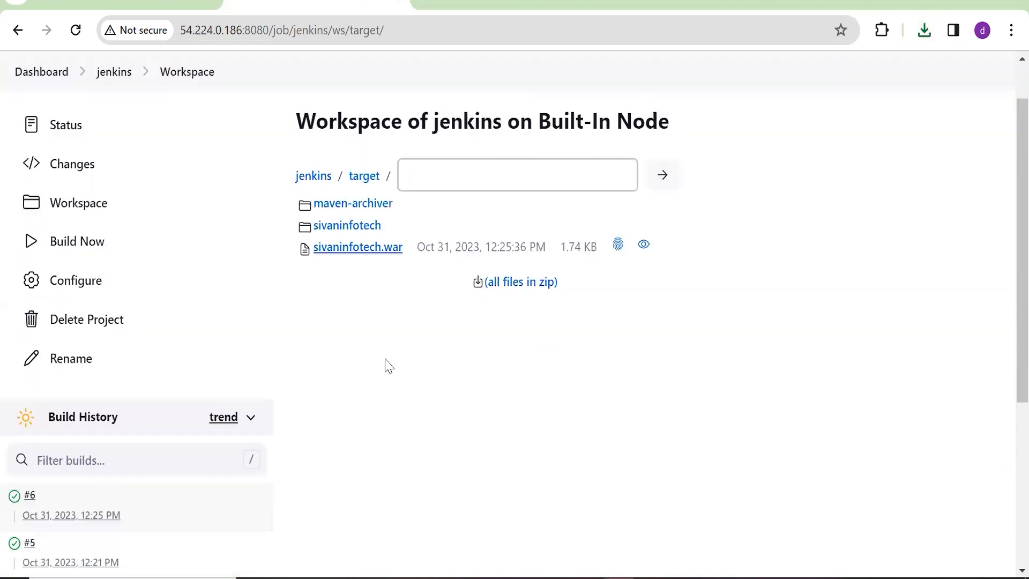
scroll(334, 326, up, 1)
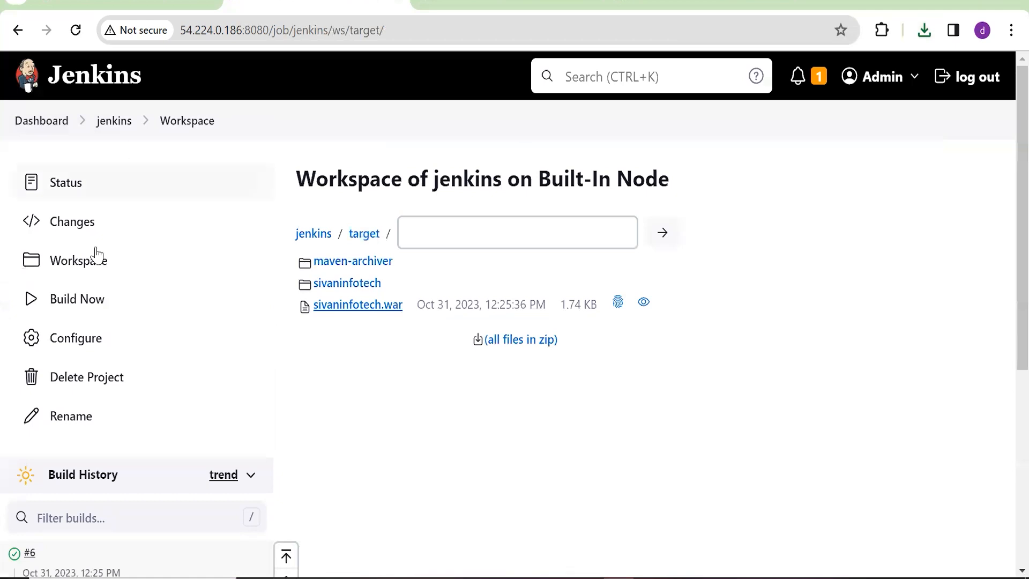